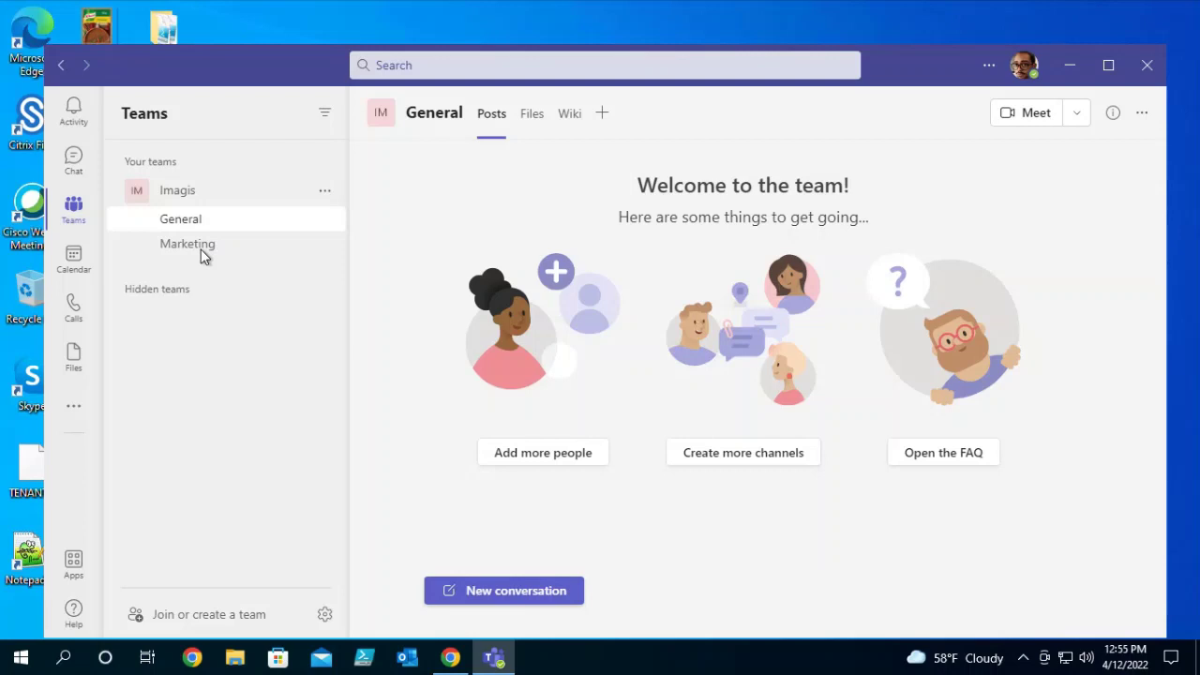
- View the Marketing channel, then open the Imagis team's management page and expand its members and guests list
{"action": "left_click", "coordinate": [188, 244]}
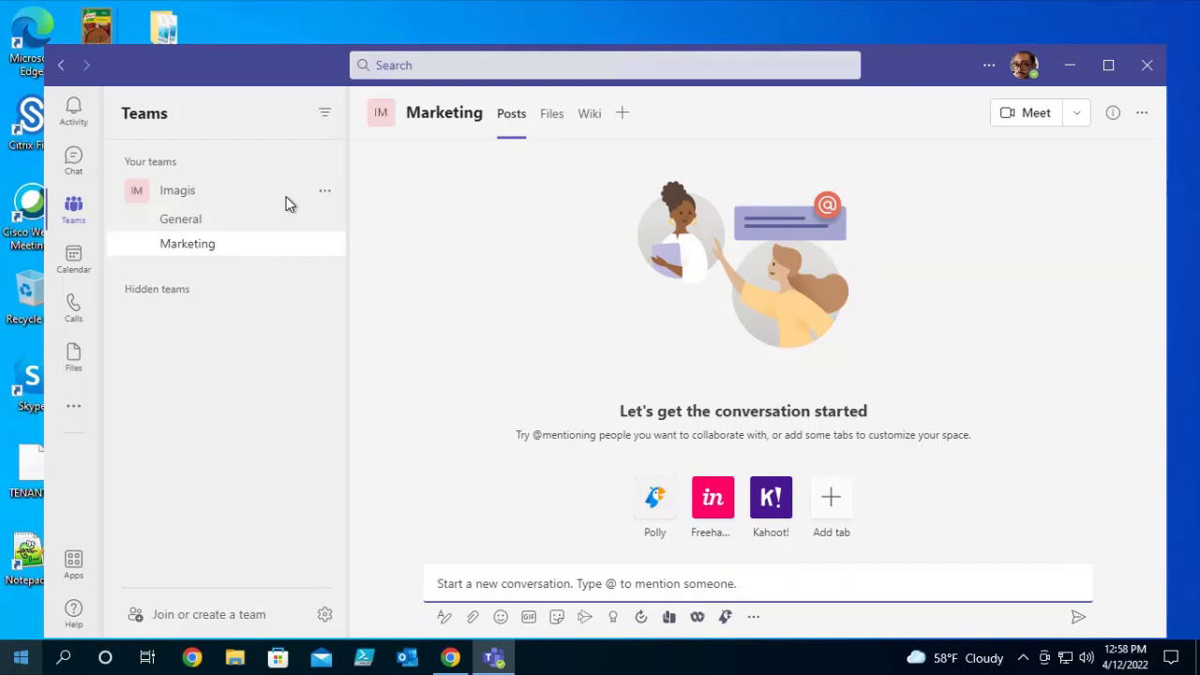
{"action": "left_click", "coordinate": [325, 193]}
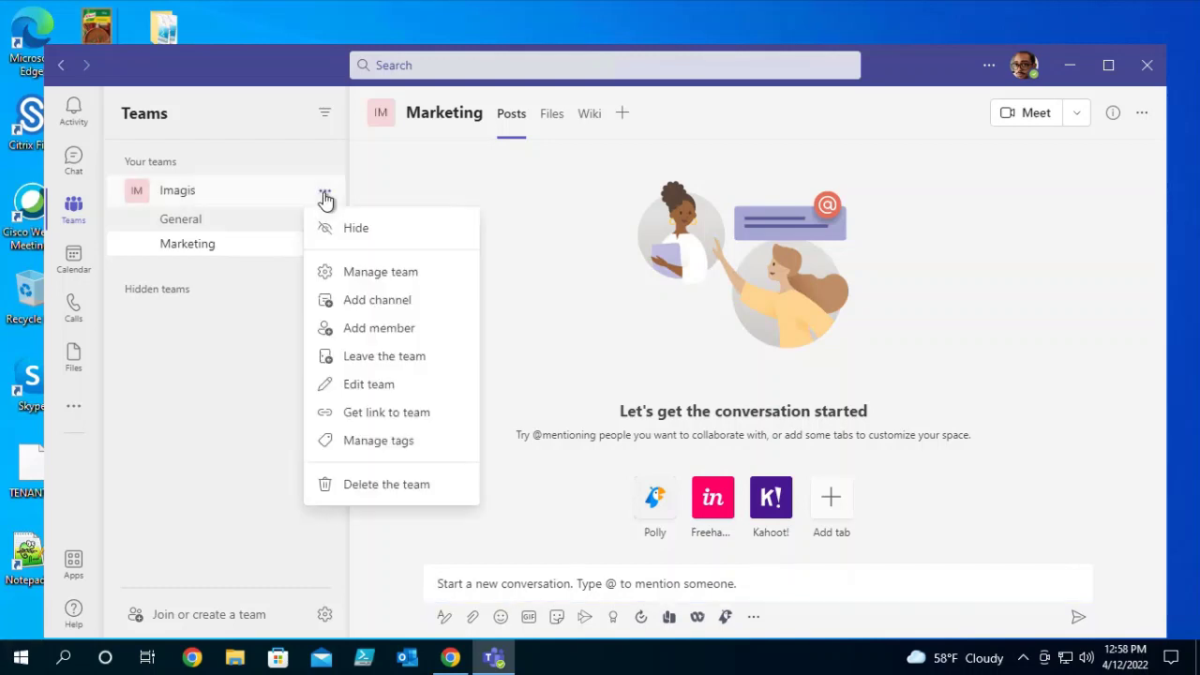
{"action": "left_click", "coordinate": [362, 273]}
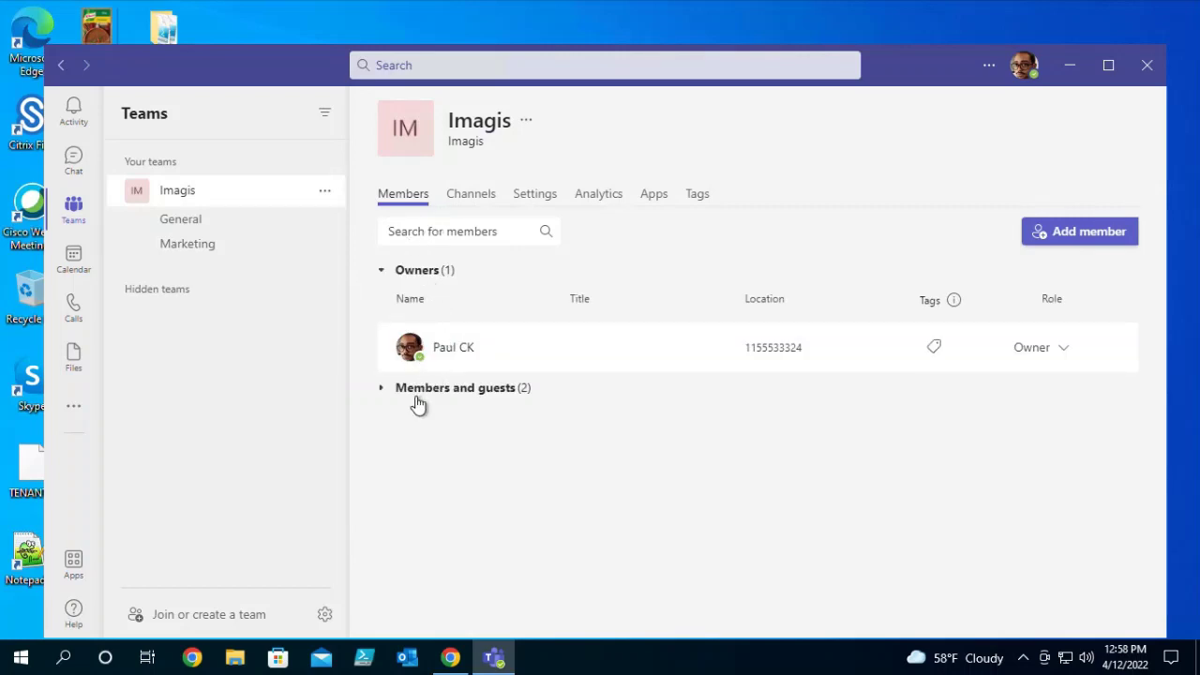
{"action": "left_click", "coordinate": [419, 401]}
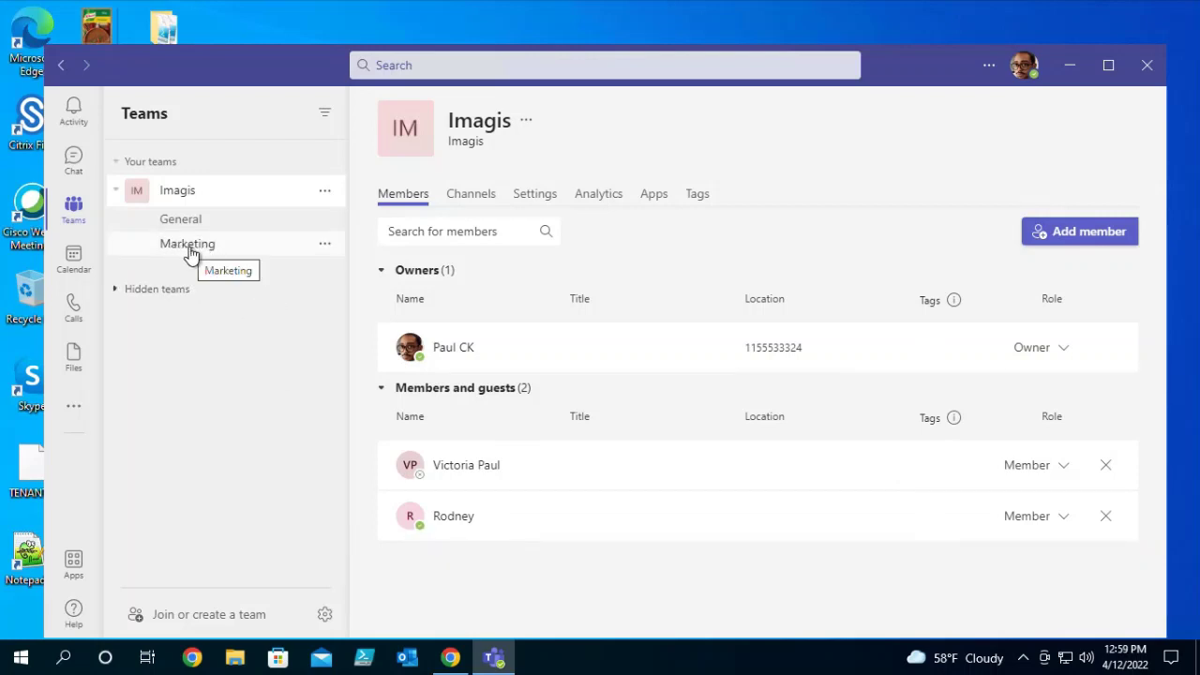
- Start a new channel for the Imagis team and name it "Private Project"
{"action": "left_click", "coordinate": [325, 197]}
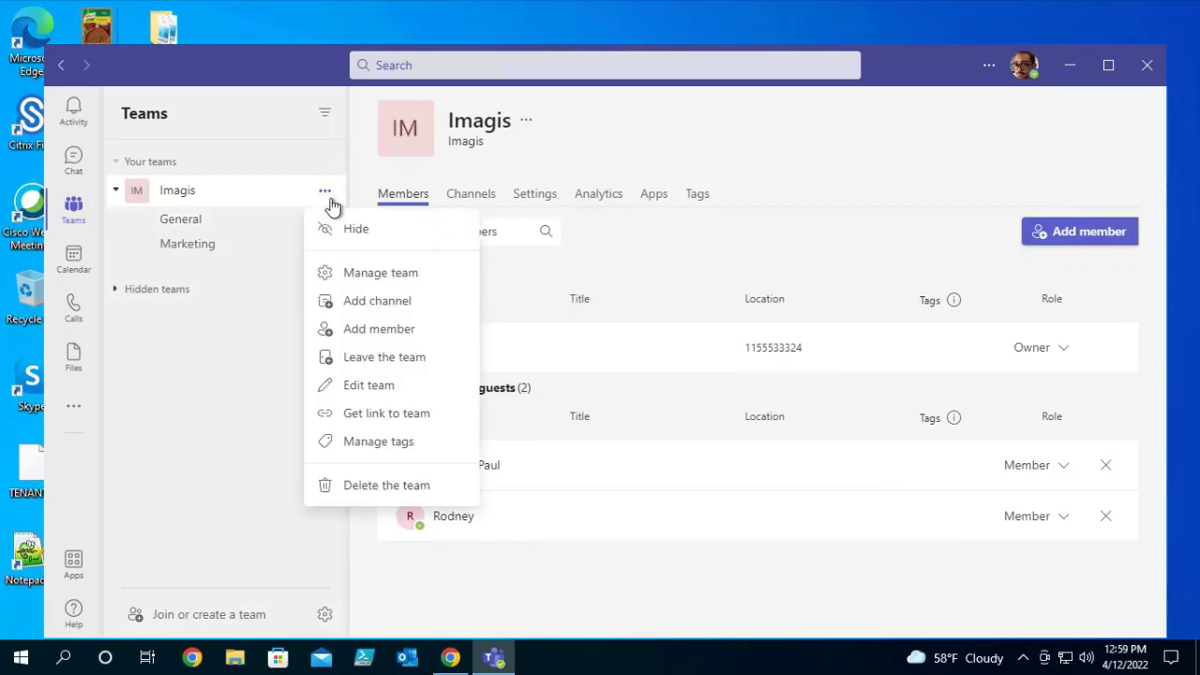
{"action": "left_click", "coordinate": [380, 302]}
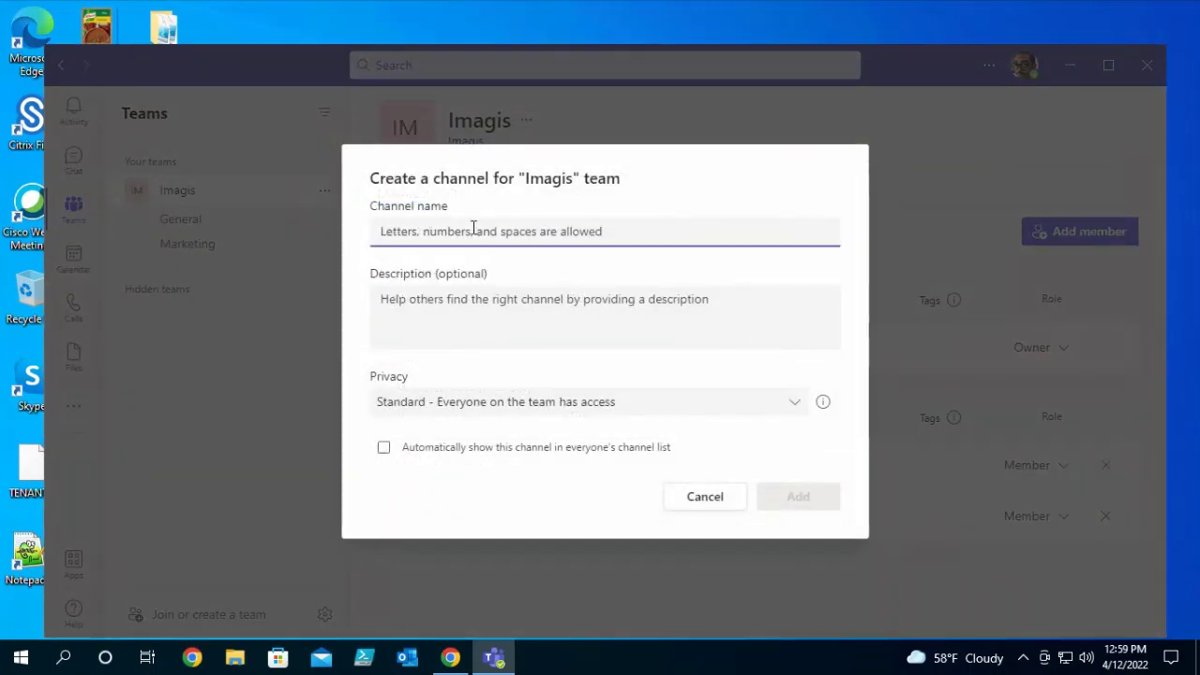
{"action": "type", "text": "P"}
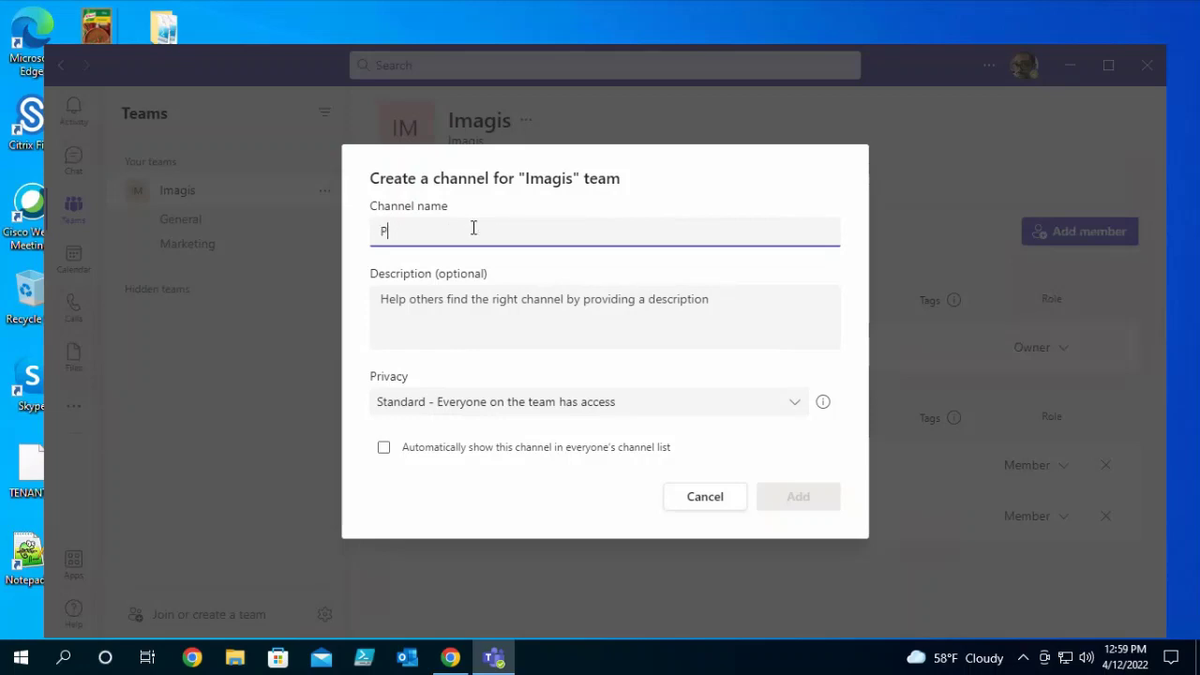
{"action": "key", "text": "BackSpace"}
{"action": "type", "text": "Private Pri"}
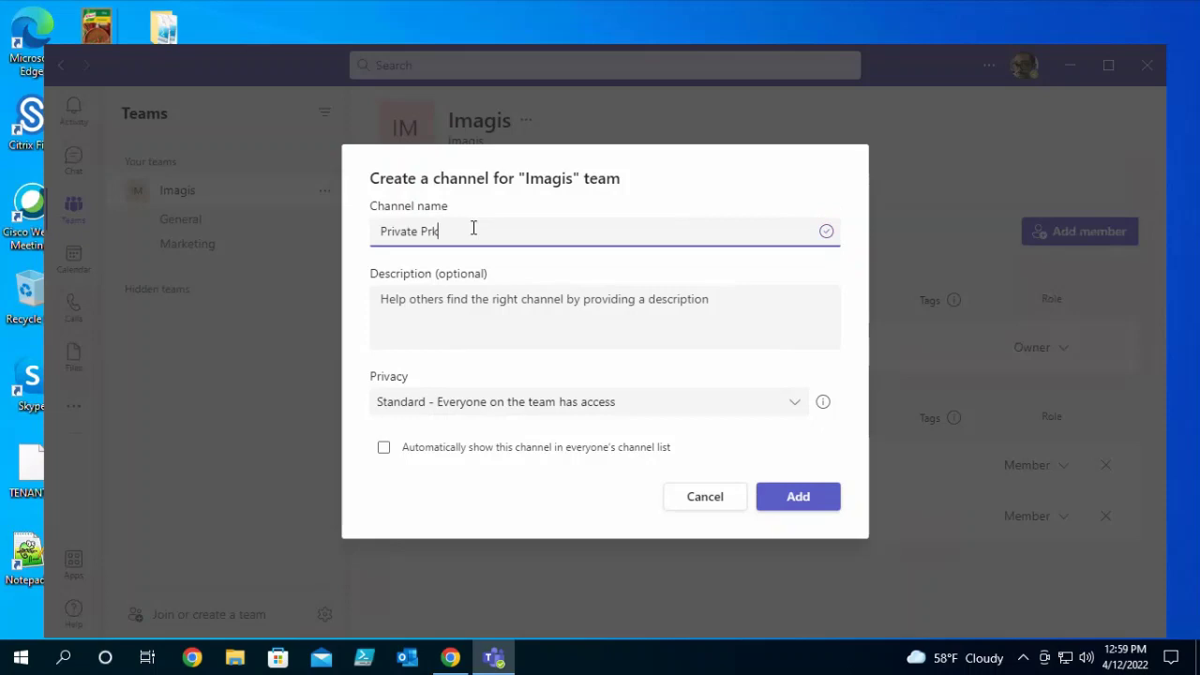
{"action": "key", "text": "BackSpace"}
{"action": "type", "text": "oject"}
- Set the channel's privacy to "Private - Specific teammates have access", create it, and skip adding members
{"action": "left_click", "coordinate": [511, 414]}
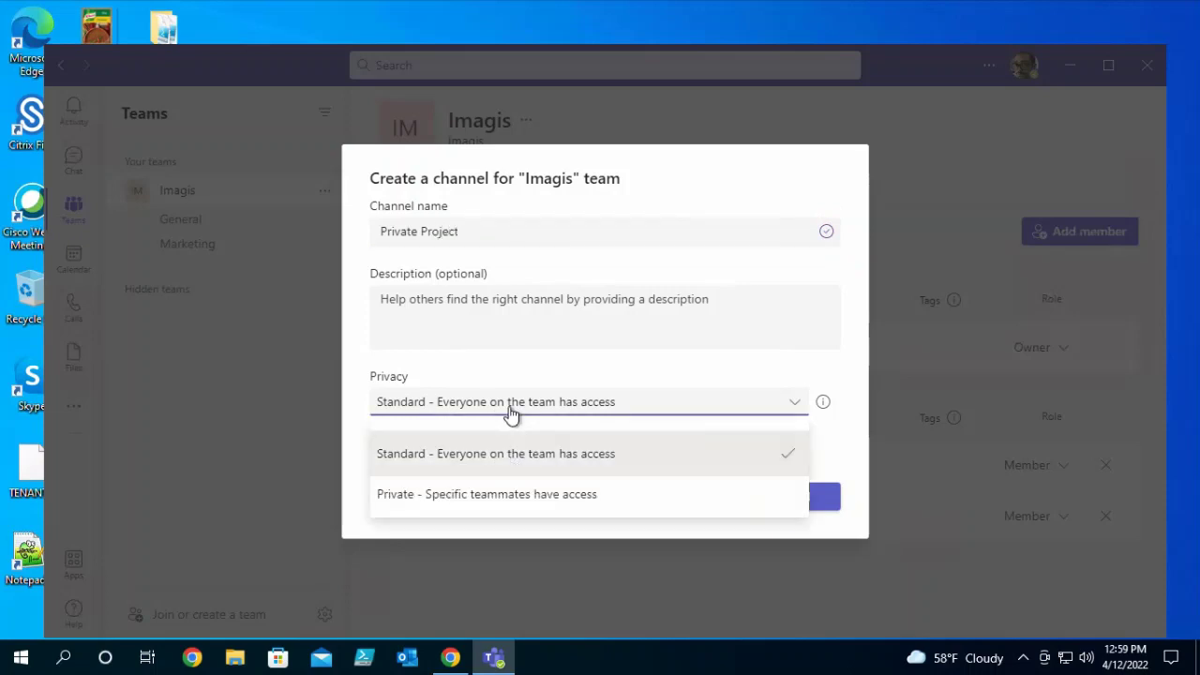
{"action": "left_click", "coordinate": [449, 494]}
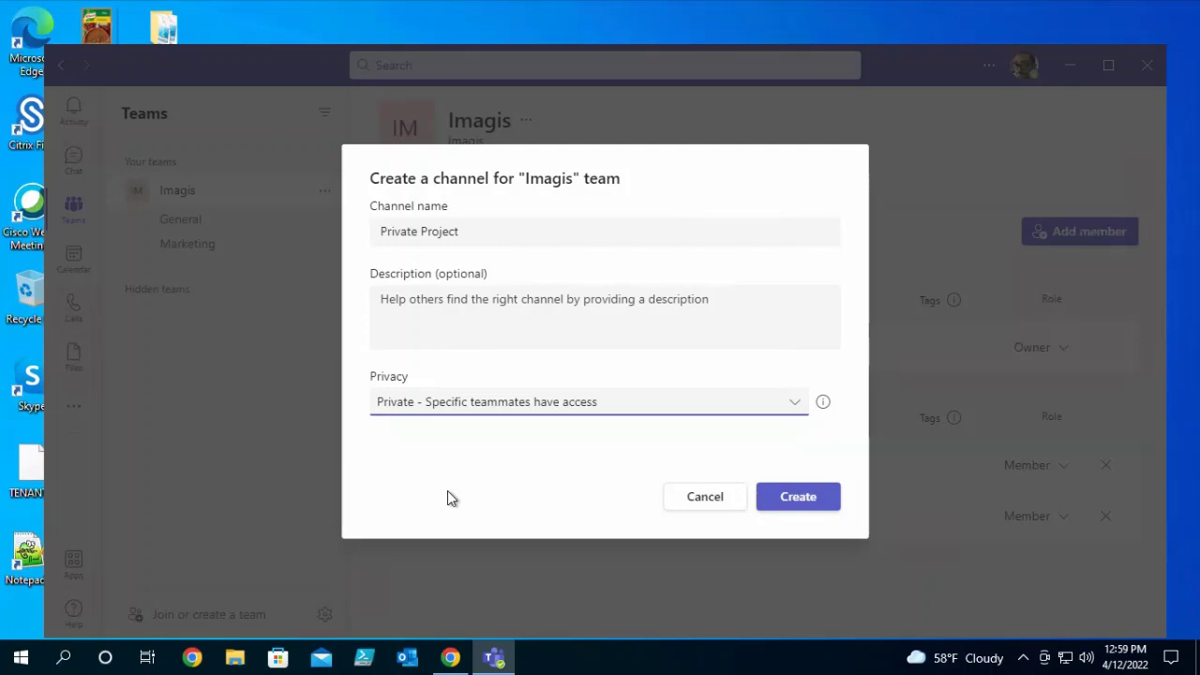
{"action": "left_click", "coordinate": [796, 500]}
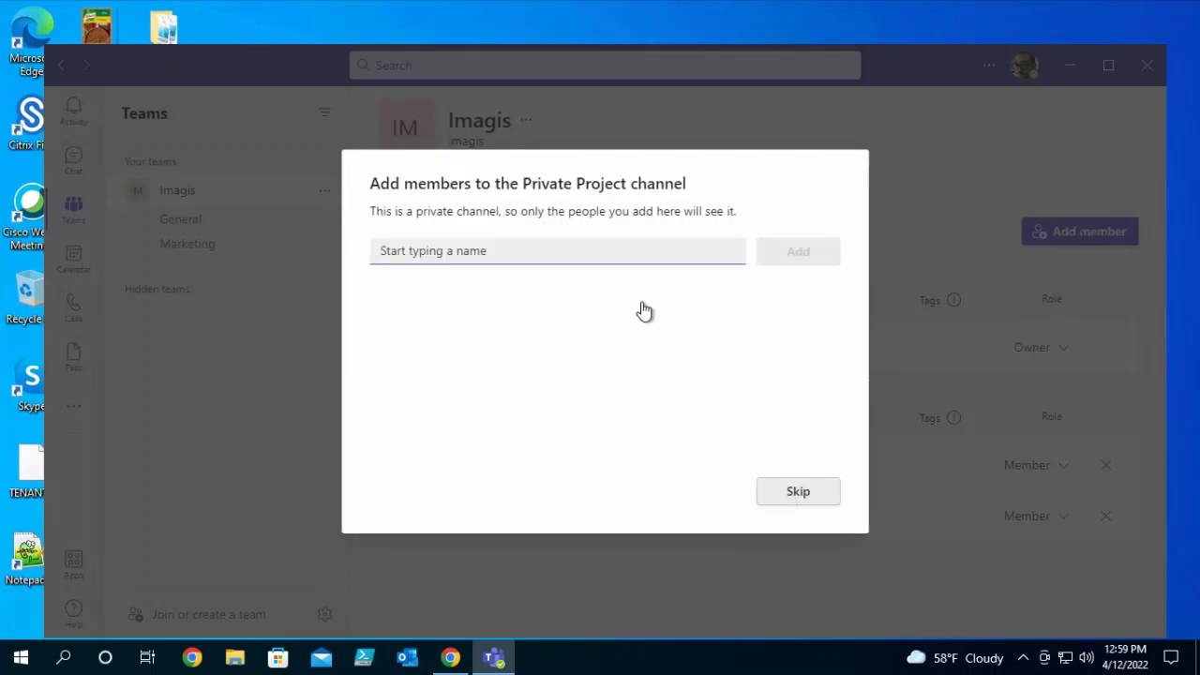
{"action": "left_click", "coordinate": [812, 502]}
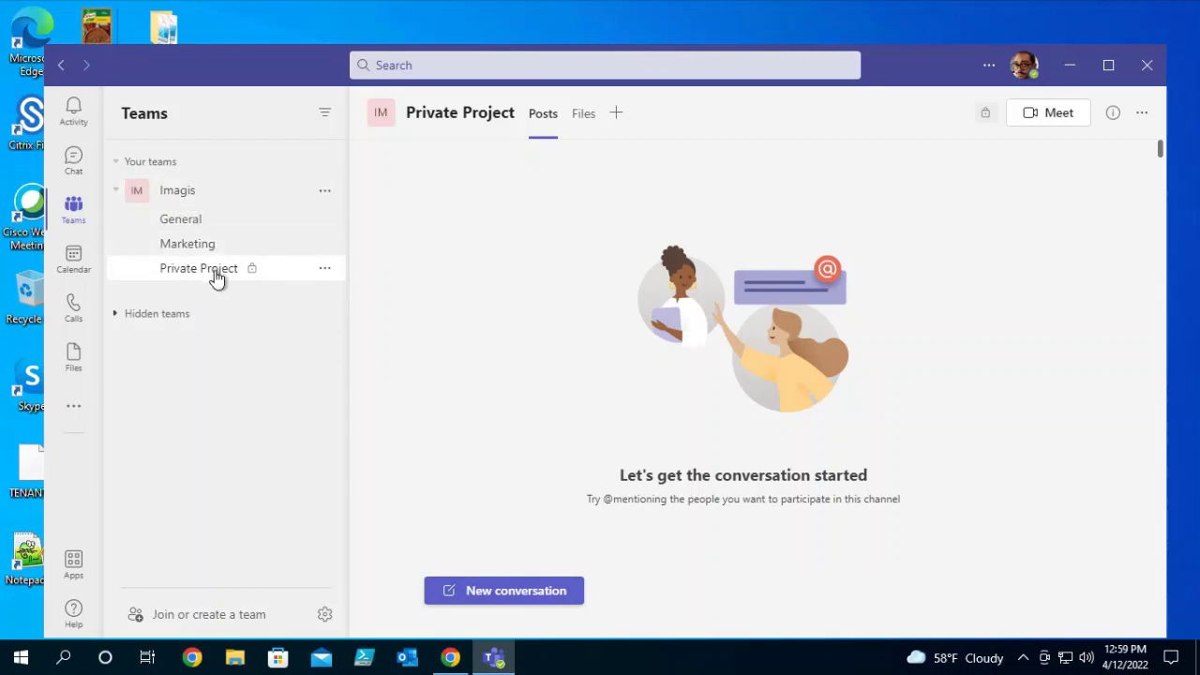
- Check the owners and members on the Private Project channel's management page, and return to the General channel
{"action": "left_click", "coordinate": [324, 270]}
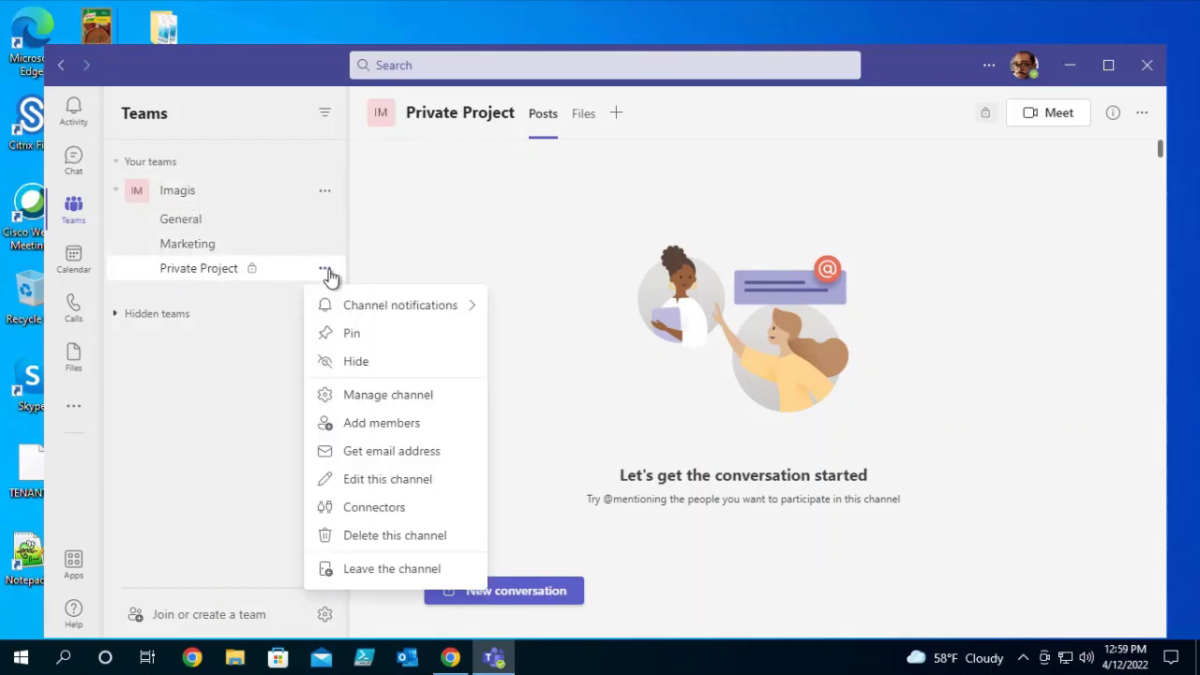
{"action": "left_click", "coordinate": [365, 406]}
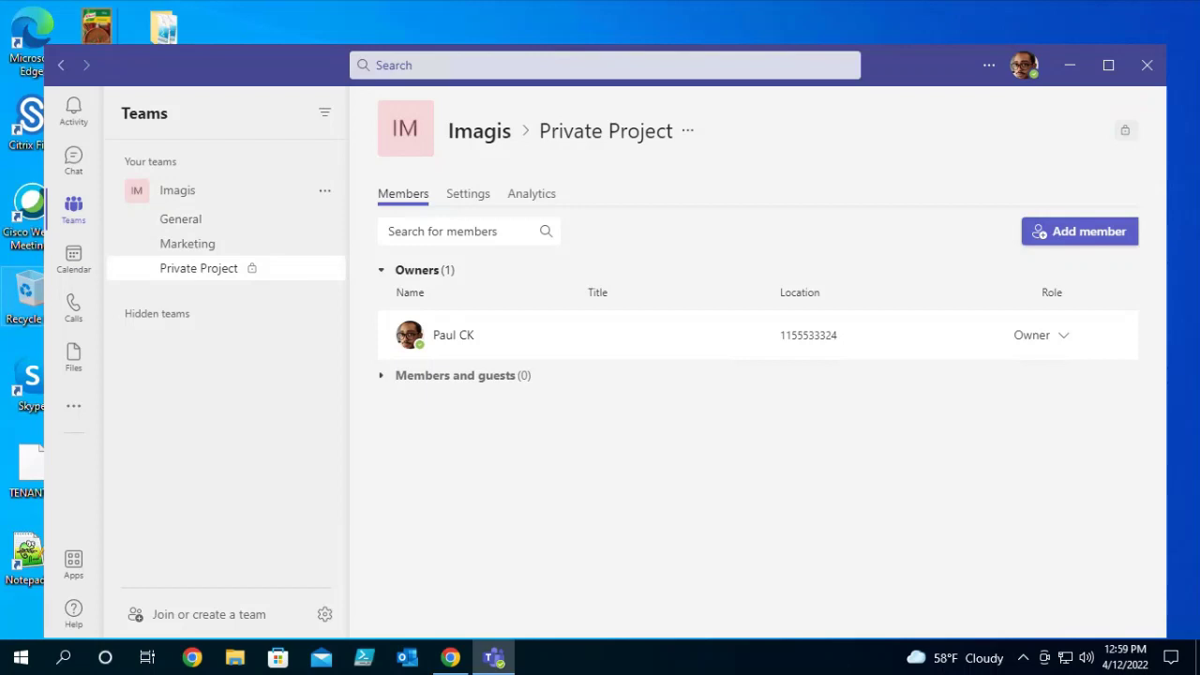
{"action": "left_click", "coordinate": [180, 219]}
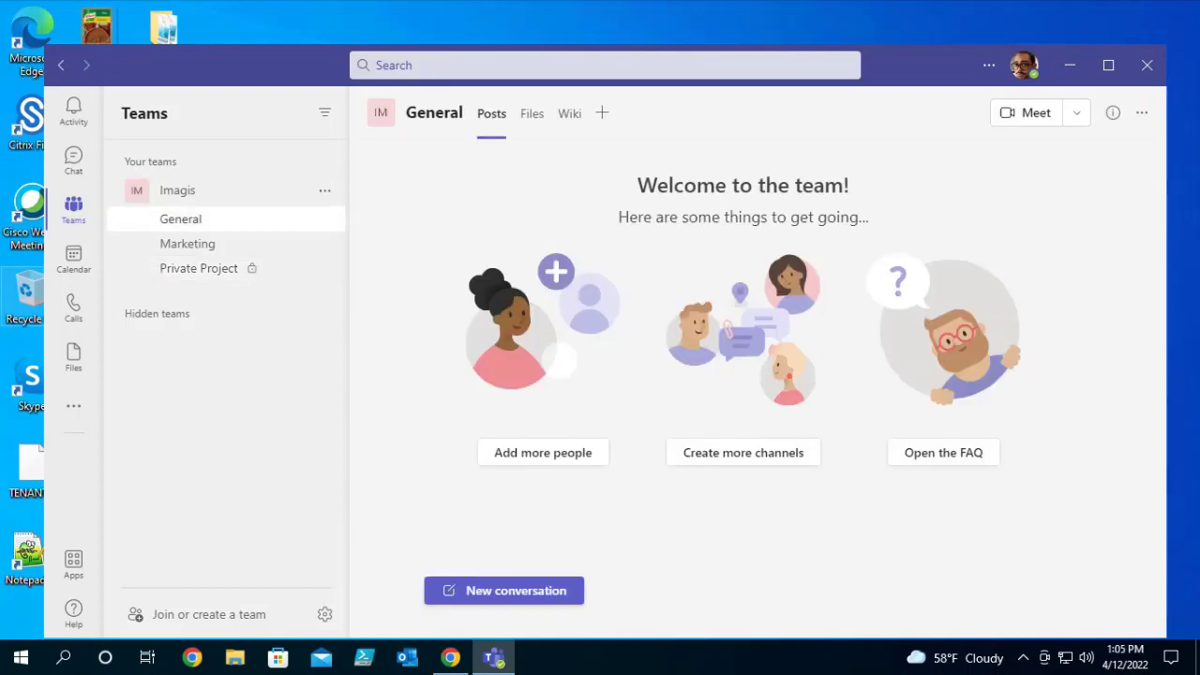
- Add a teammate to the Private Project channel as a member by searching for their name
{"action": "left_click", "coordinate": [222, 272]}
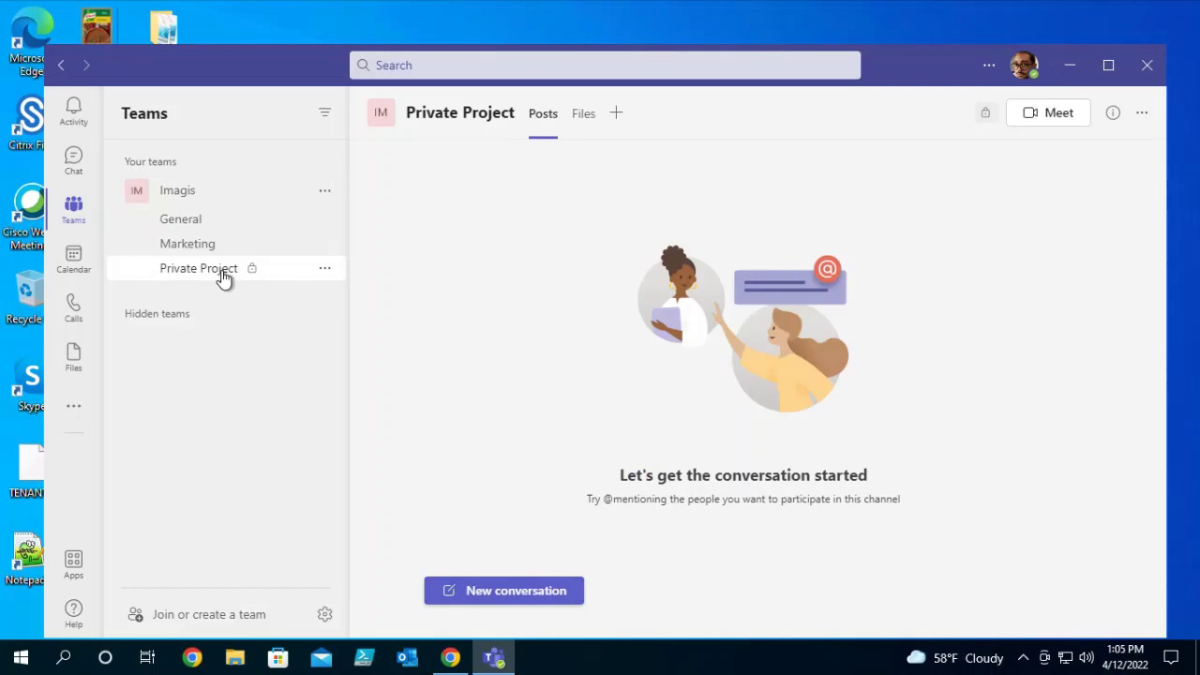
{"action": "left_click", "coordinate": [325, 272]}
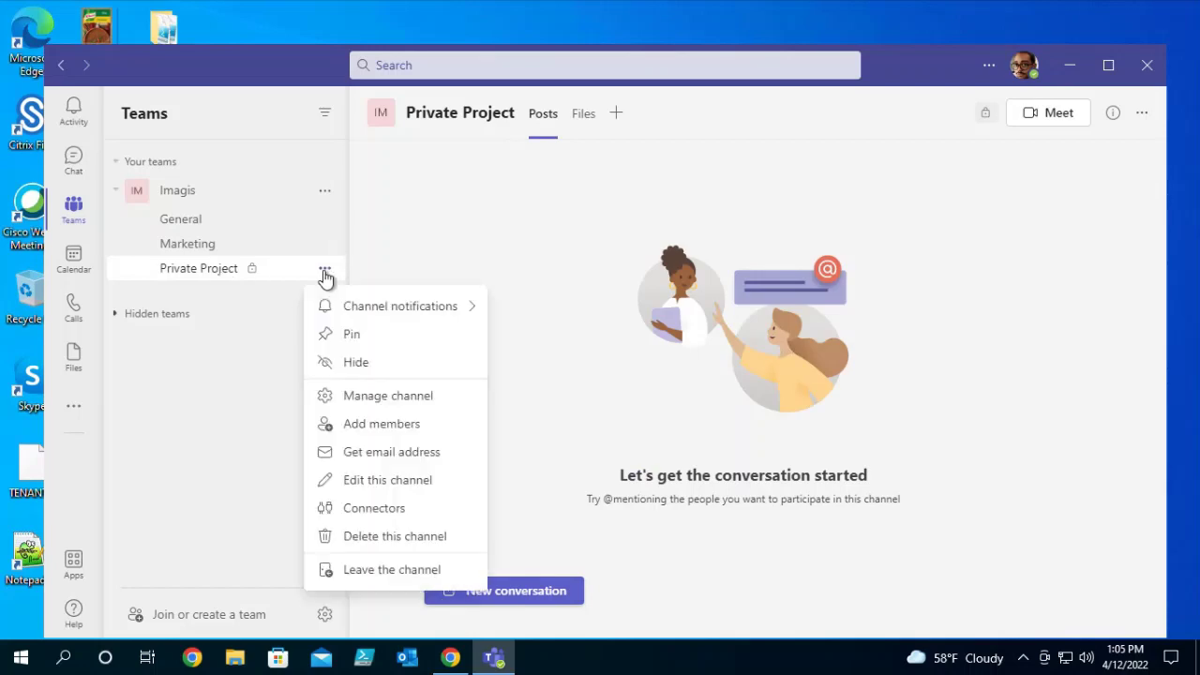
{"action": "left_click", "coordinate": [368, 427]}
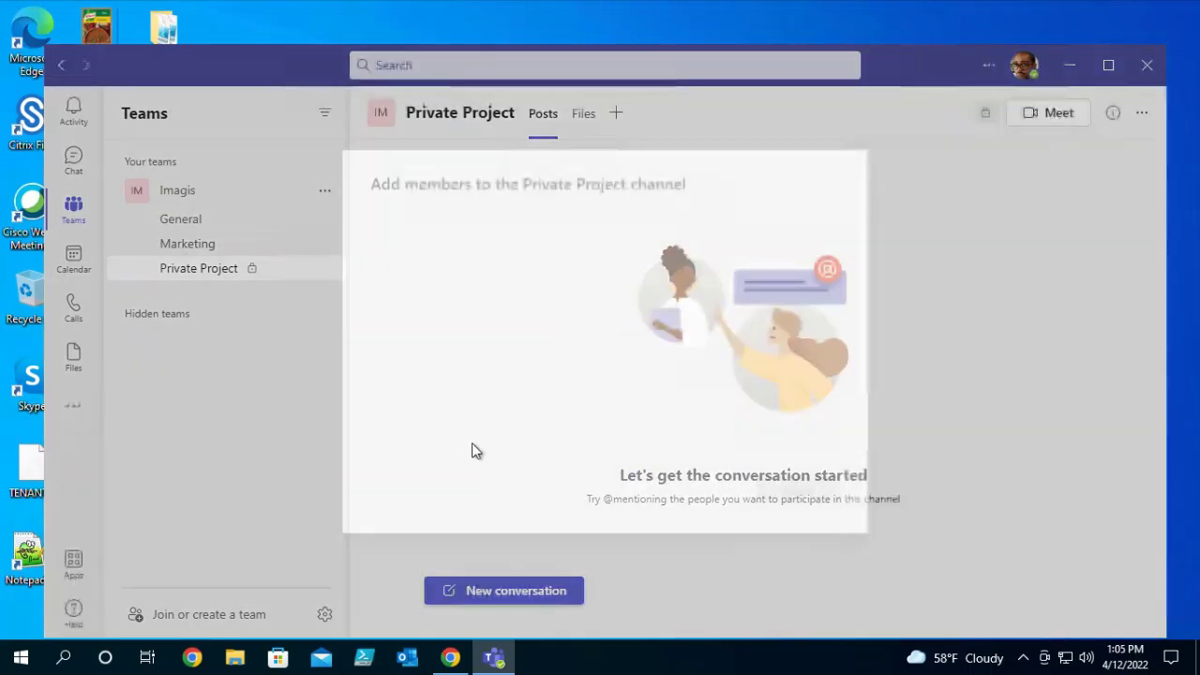
{"action": "type", "text": "frank"}
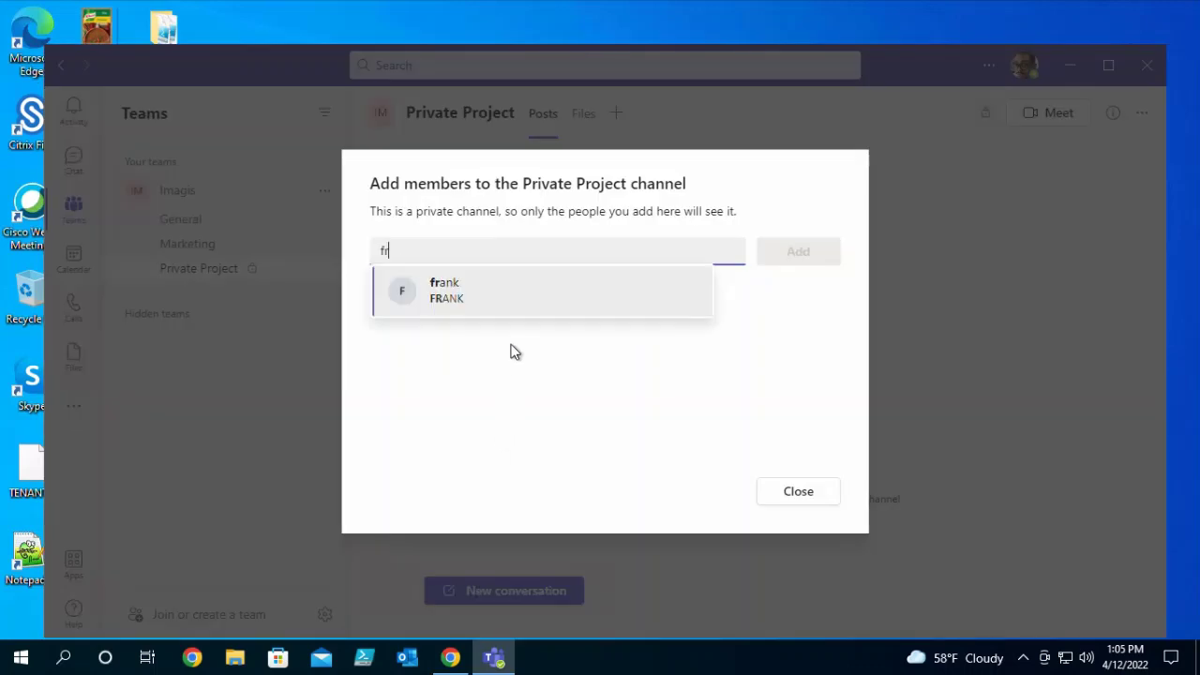
{"action": "left_click", "coordinate": [511, 309]}
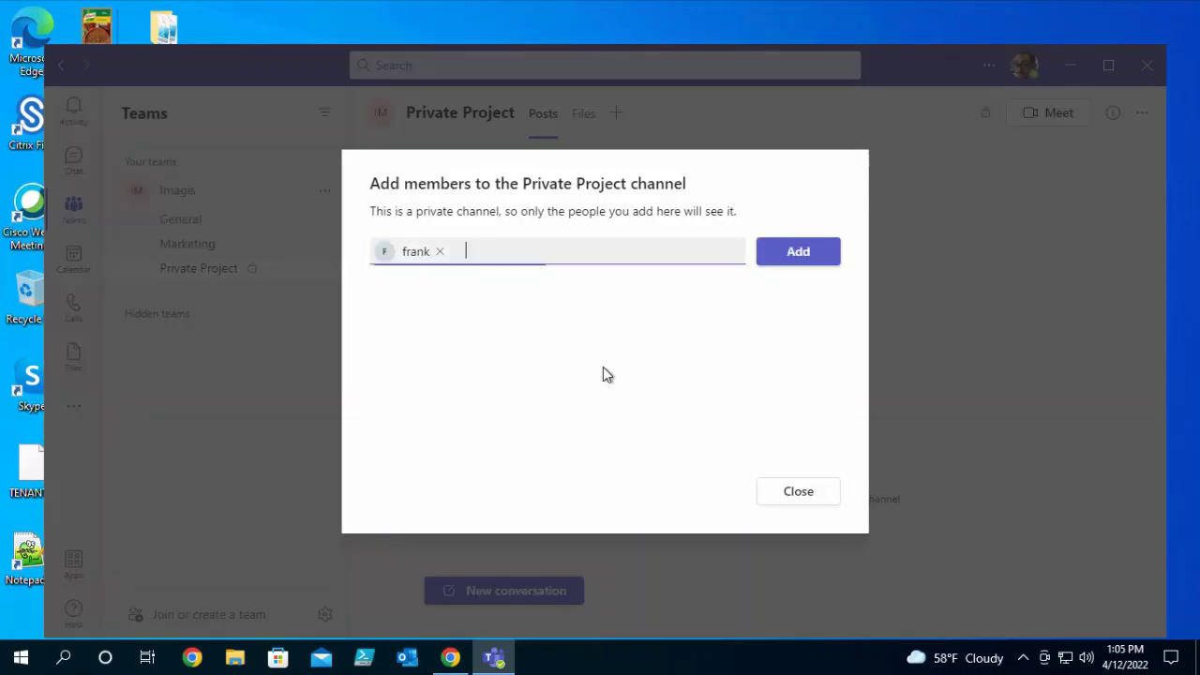
{"action": "left_click", "coordinate": [798, 253]}
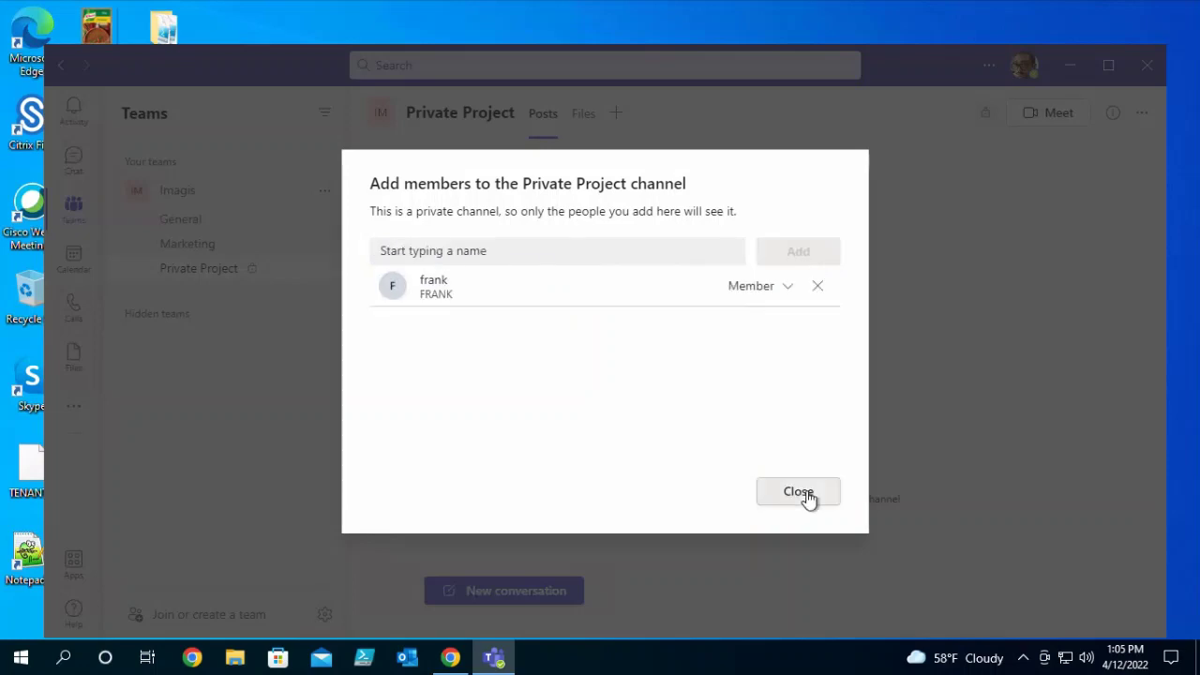
{"action": "left_click", "coordinate": [798, 497]}
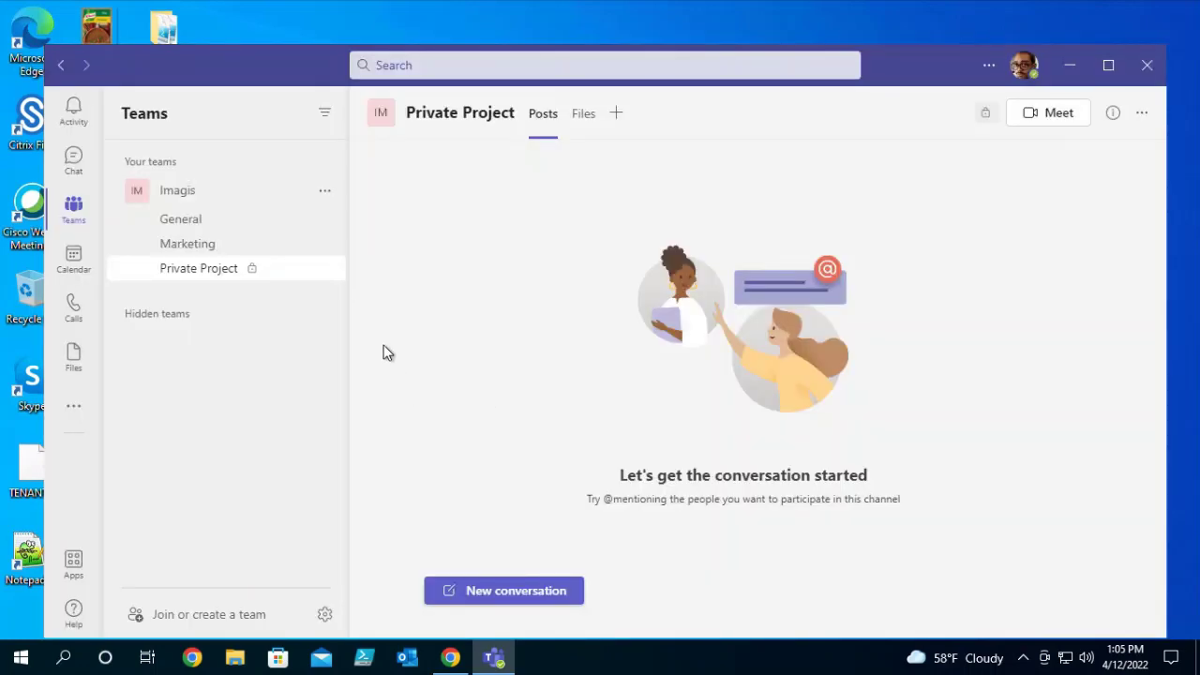
- Review the Imagis team's full member list and return to the General channel
{"action": "left_click", "coordinate": [325, 191]}
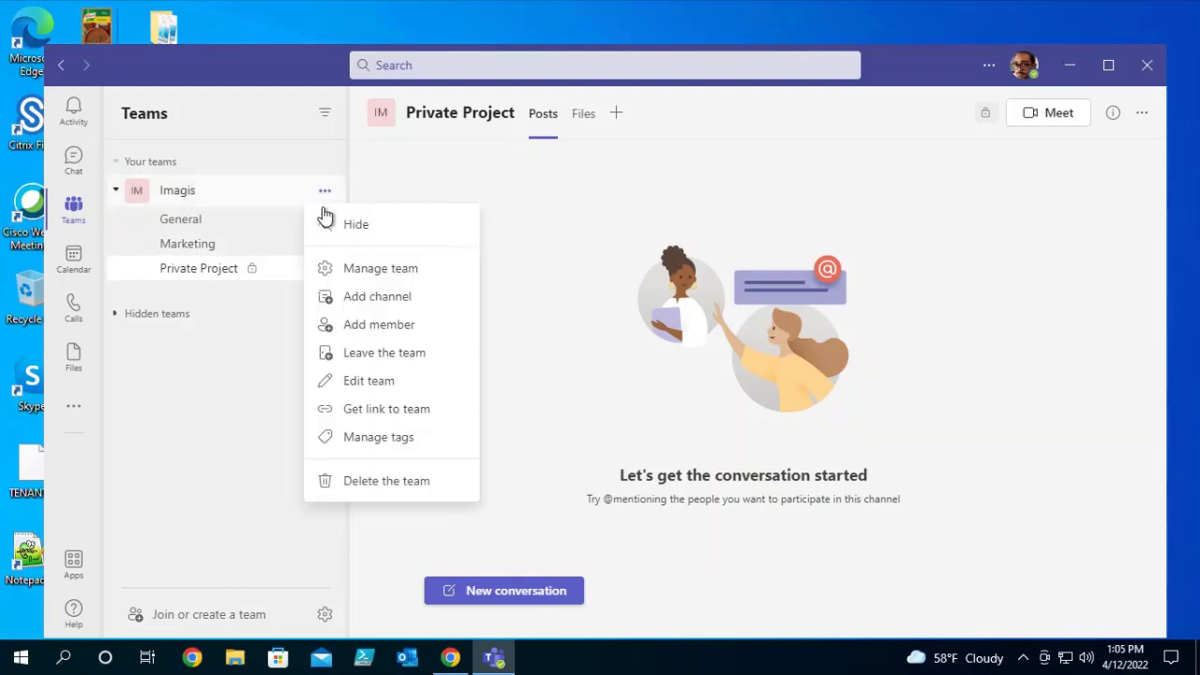
{"action": "left_click", "coordinate": [347, 272]}
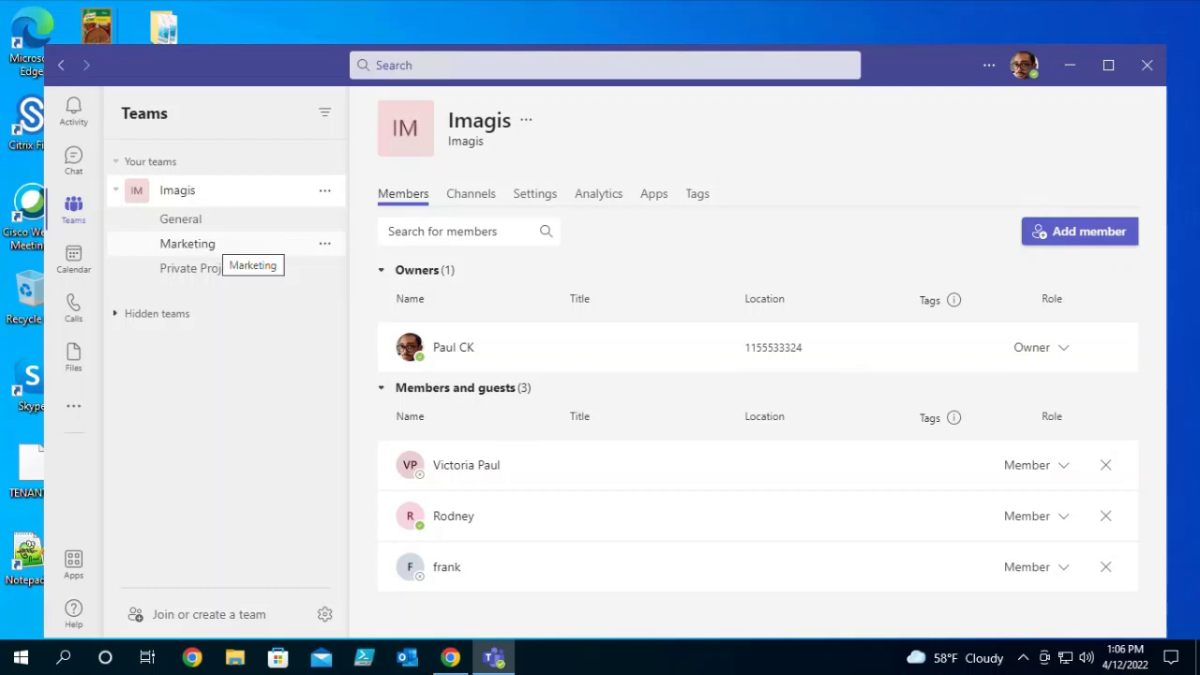
{"action": "left_click", "coordinate": [180, 218]}
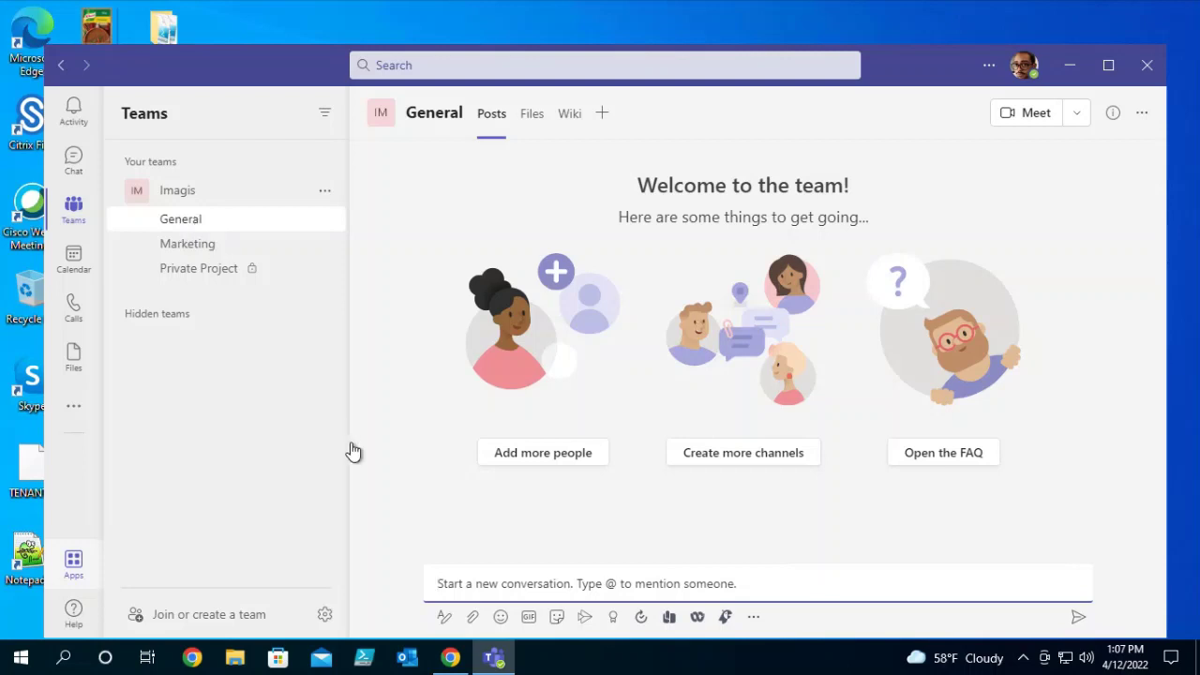
{"action": "left_click", "coordinate": [523, 585]}
{"action": "type", "text": "@priv"}
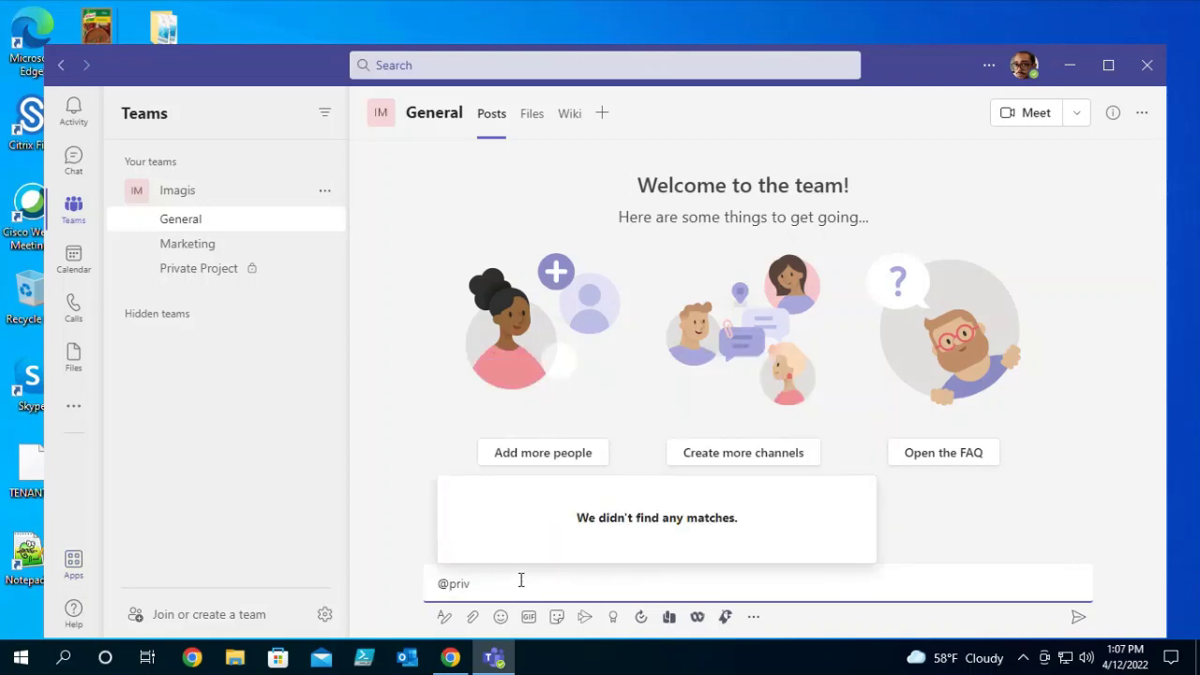
{"action": "type", "text": "ta"}
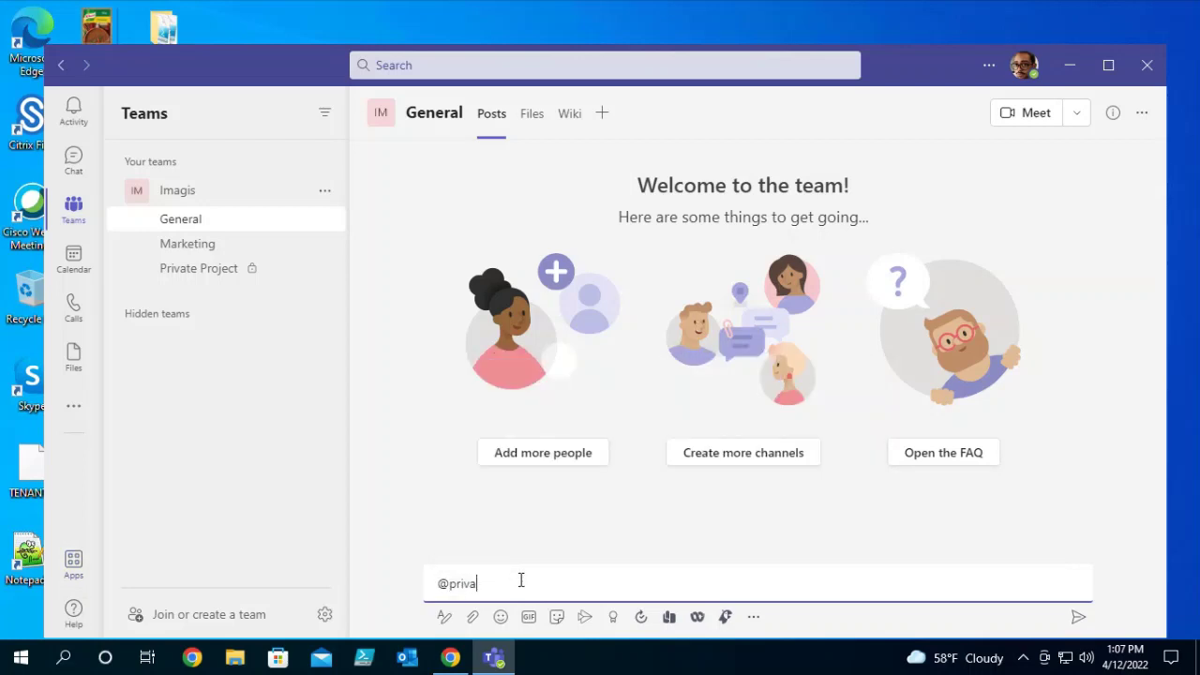
{"action": "type", "text": "te"}
{"action": "key", "text": "BackSpace"}
{"action": "key", "text": "BackSpace"}
{"action": "key", "text": "BackSpace"}
{"action": "key", "text": "BackSpace"}
{"action": "key", "text": "BackSpace"}
{"action": "key", "text": "BackSpace"}
{"action": "key", "text": "BackSpace"}
{"action": "key", "text": "BackSpace"}
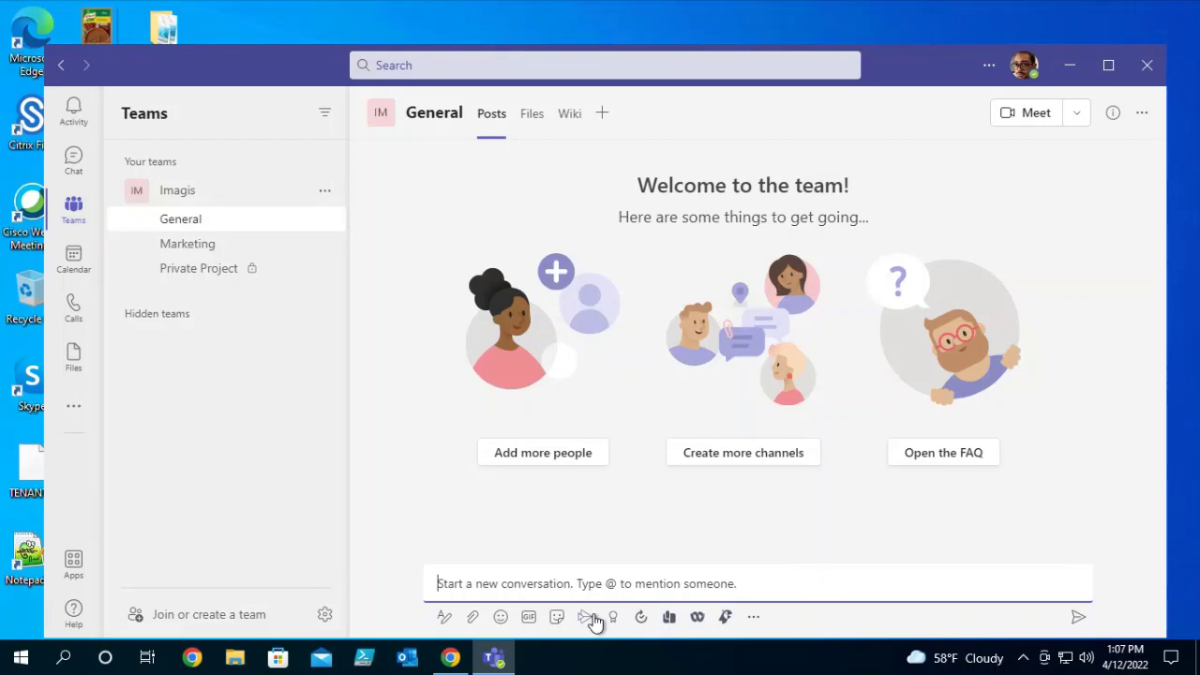
- Post the message "hi guys" in the General channel with a mention of the Marketing channel
{"action": "type", "text": "@marketing"}
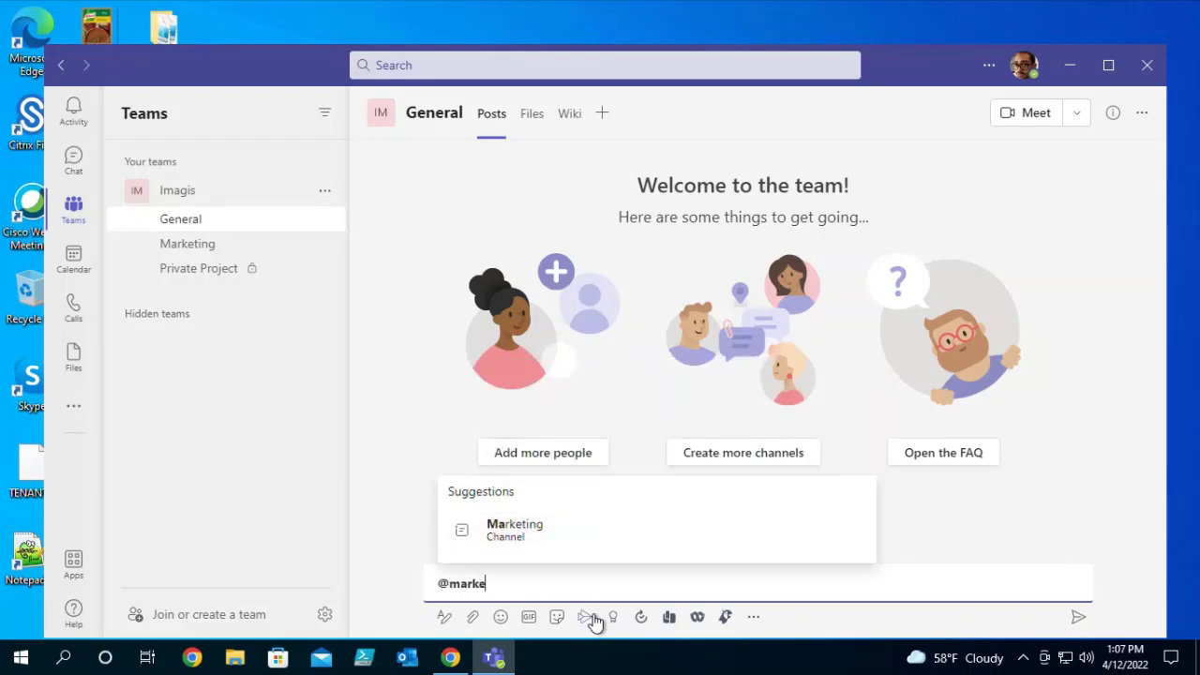
{"action": "key", "text": "Return"}
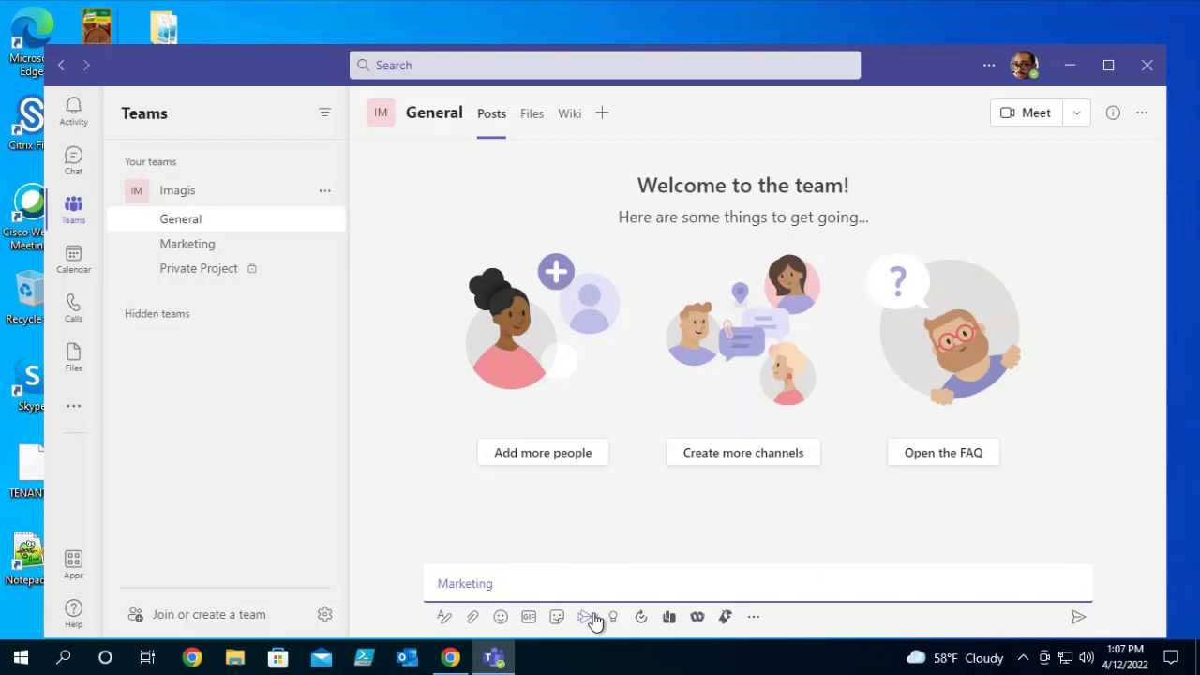
{"action": "type", "text": "i guys"}
{"action": "key", "text": "Return"}
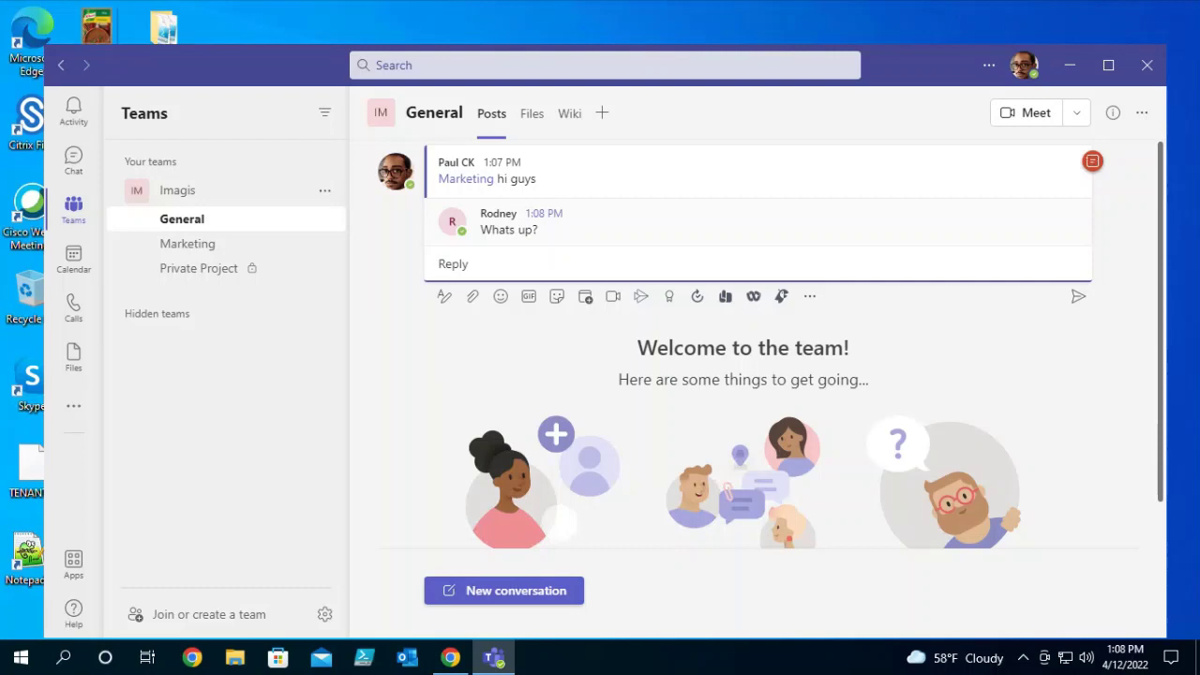
- Post a new conversation in the General channel marked as important, with the message "Attention"
{"action": "left_click", "coordinate": [523, 593]}
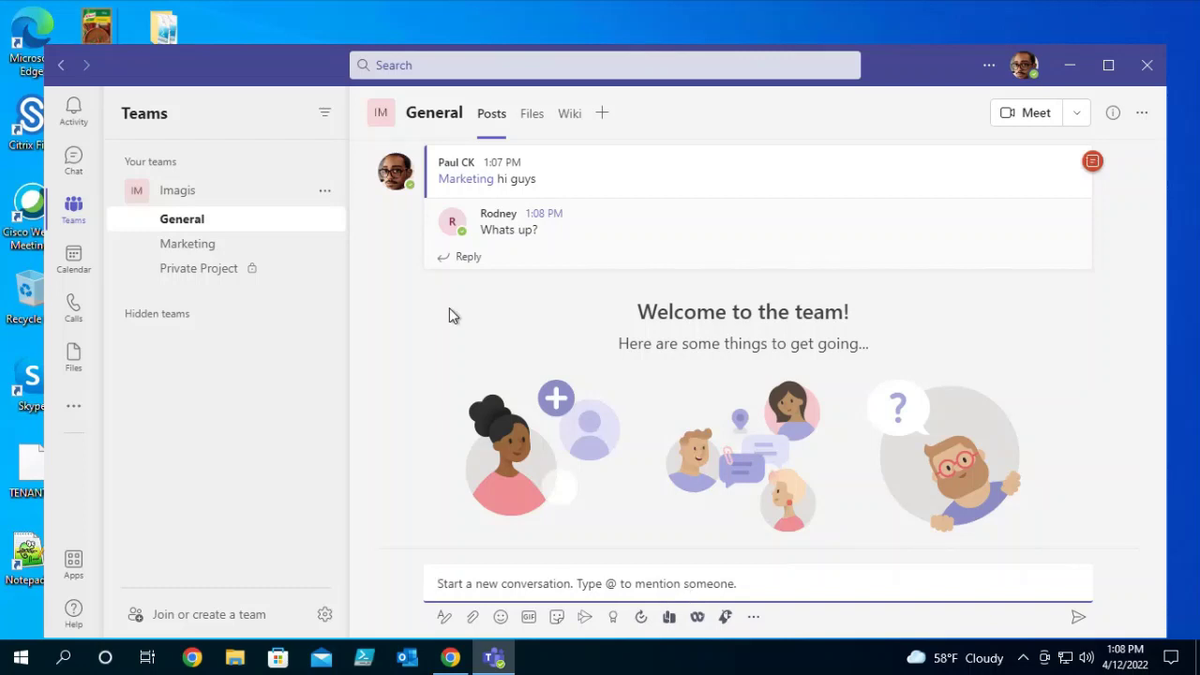
{"action": "left_click", "coordinate": [753, 621]}
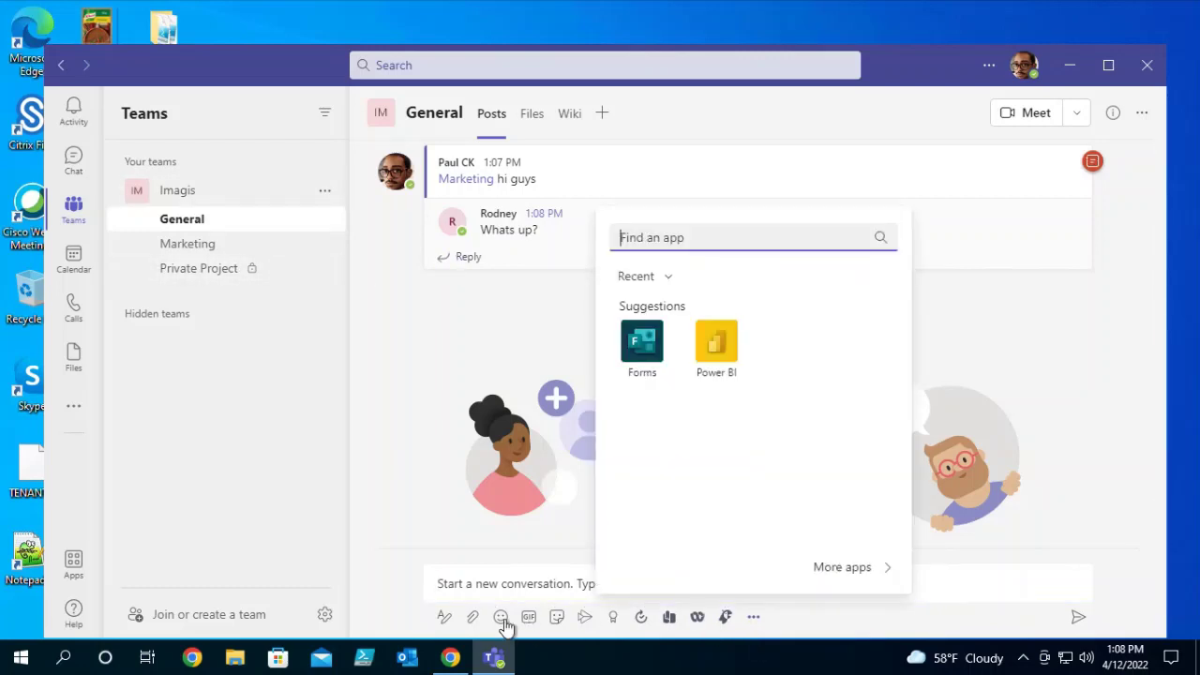
{"action": "left_click", "coordinate": [444, 620]}
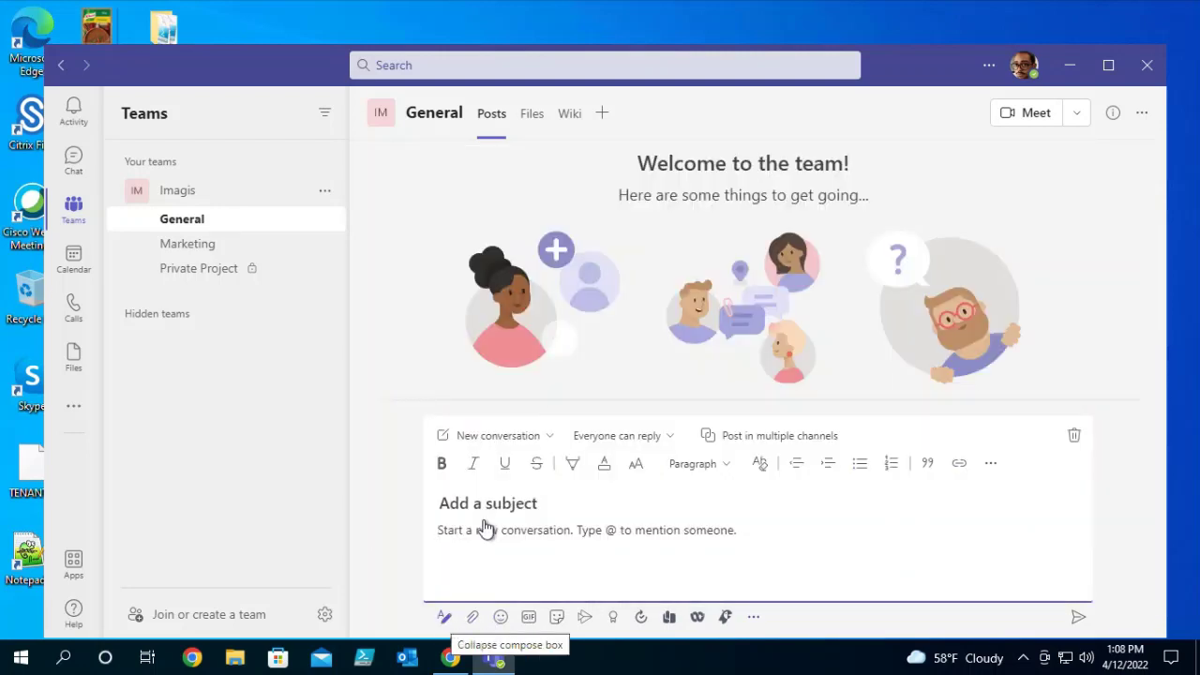
{"action": "left_click", "coordinate": [990, 467]}
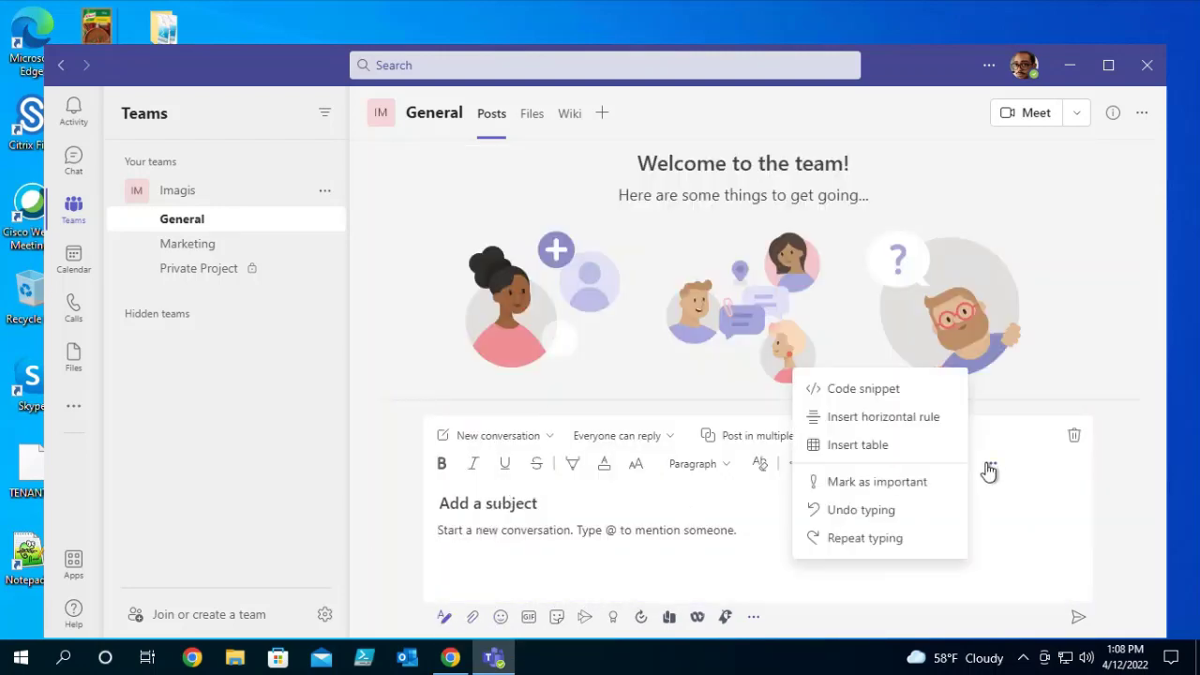
{"action": "left_click", "coordinate": [872, 481]}
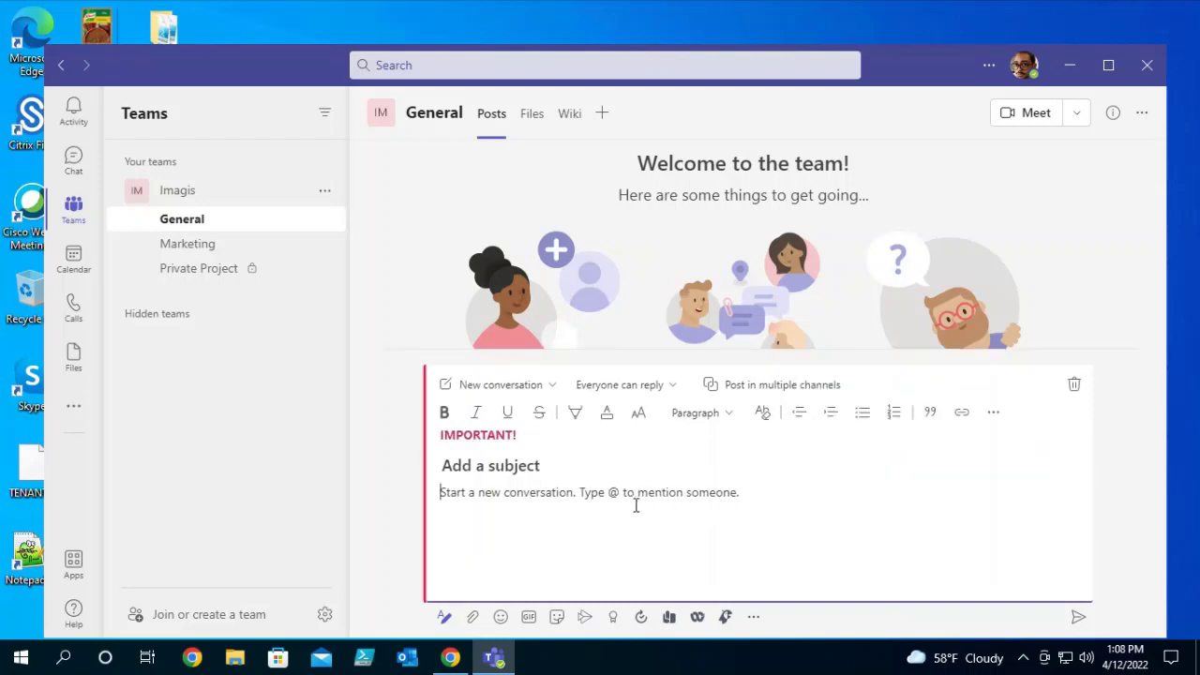
{"action": "type", "text": "Atte"}
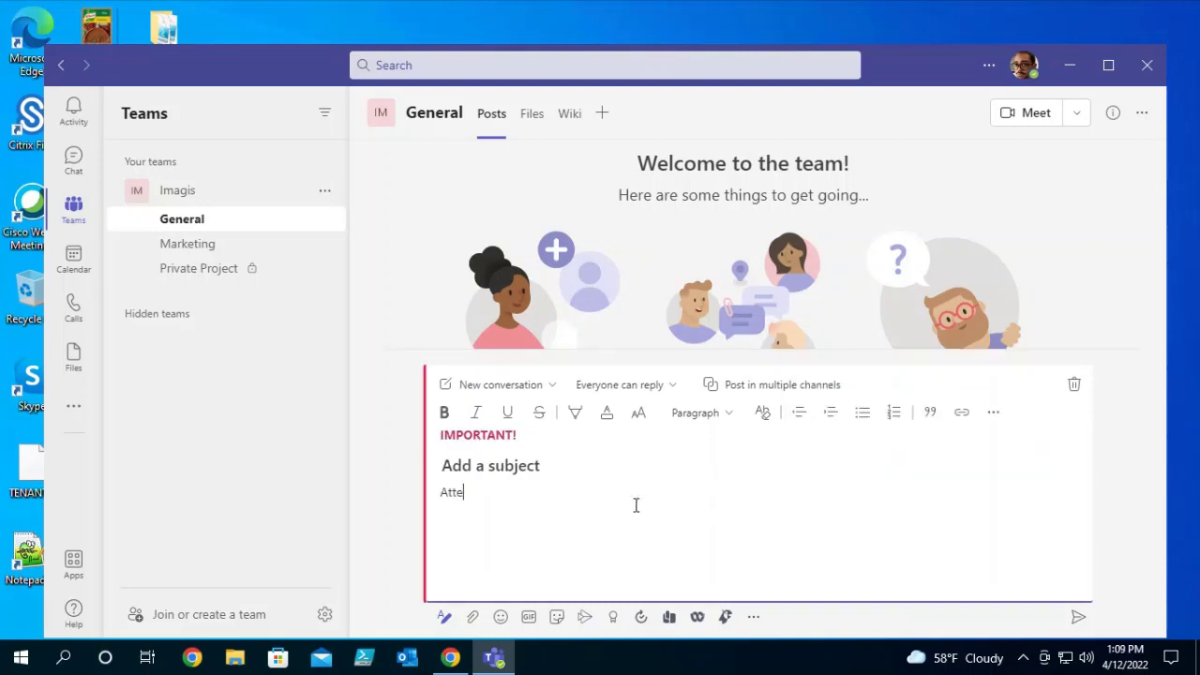
{"action": "type", "text": "ntinon"}
{"action": "left_click", "coordinate": [1078, 618]}
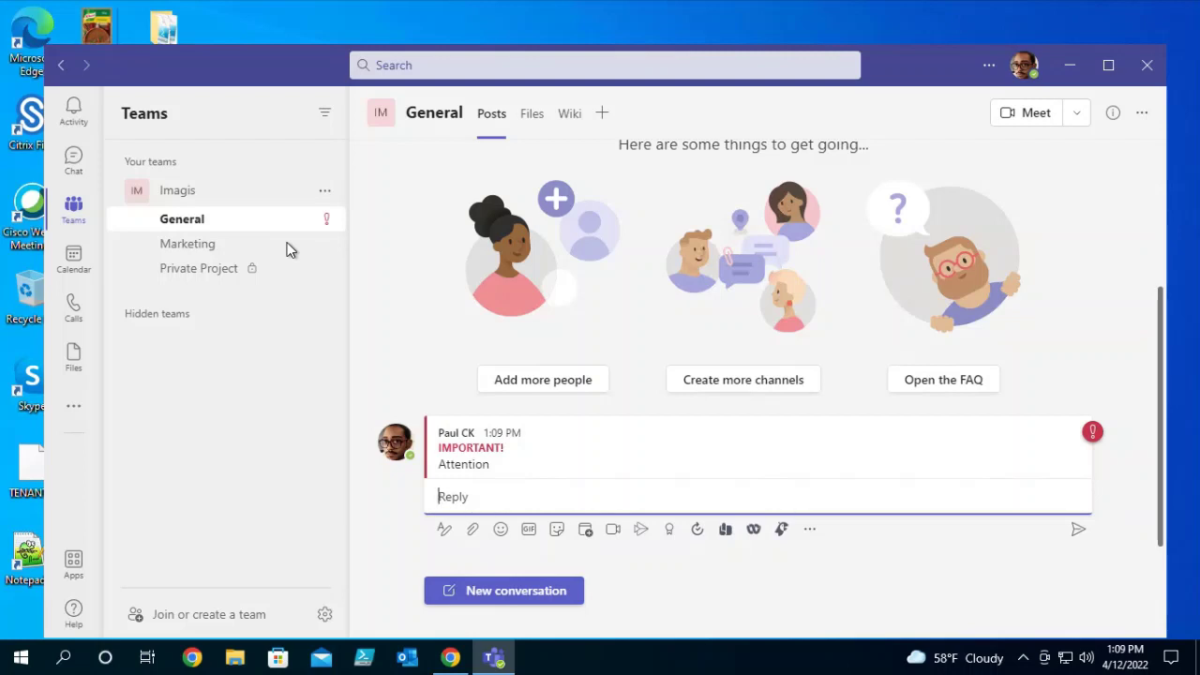
- Schedule a meeting titled "mixer" in the Marketing channel and send the invitation
{"action": "left_click", "coordinate": [262, 249]}
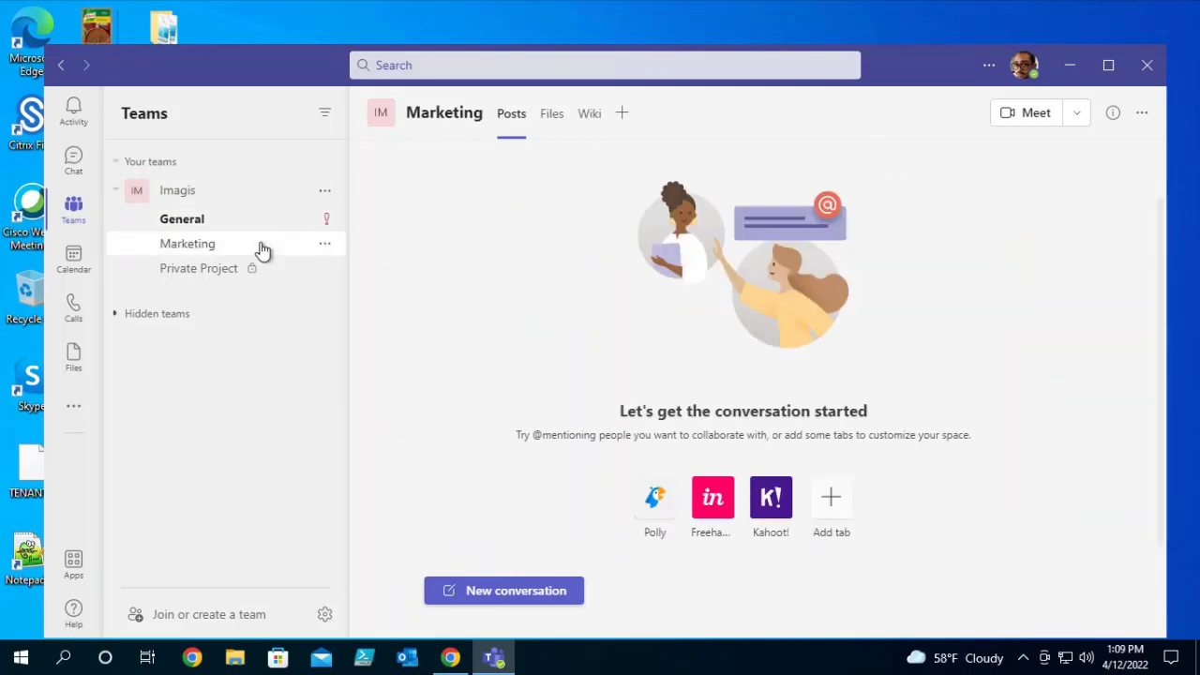
{"action": "left_click", "coordinate": [1082, 123]}
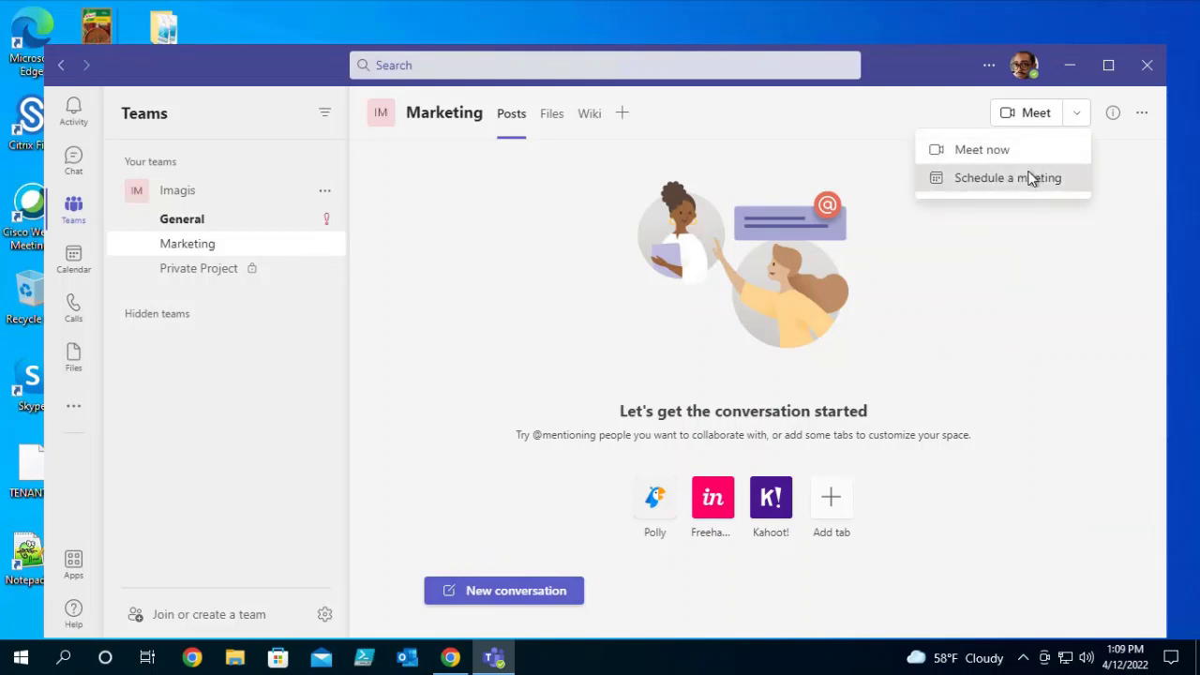
{"action": "left_click", "coordinate": [1032, 178]}
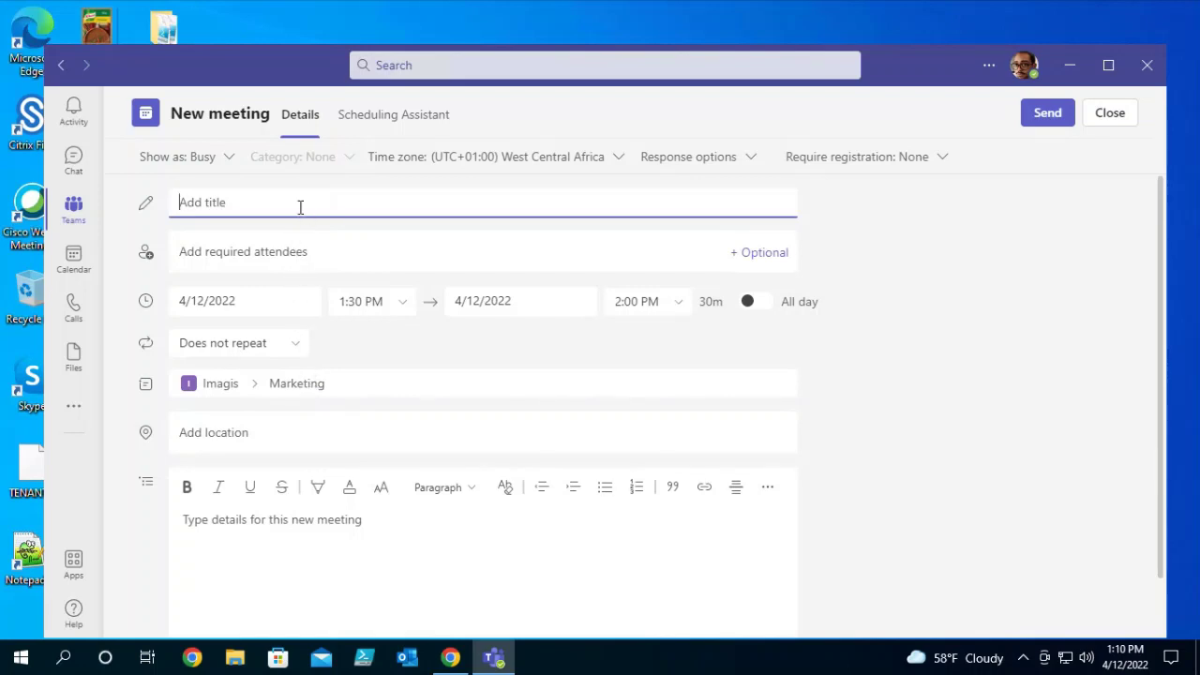
{"action": "type", "text": "mixer"}
{"action": "key", "text": "BackSpace"}
{"action": "type", "text": "er"}
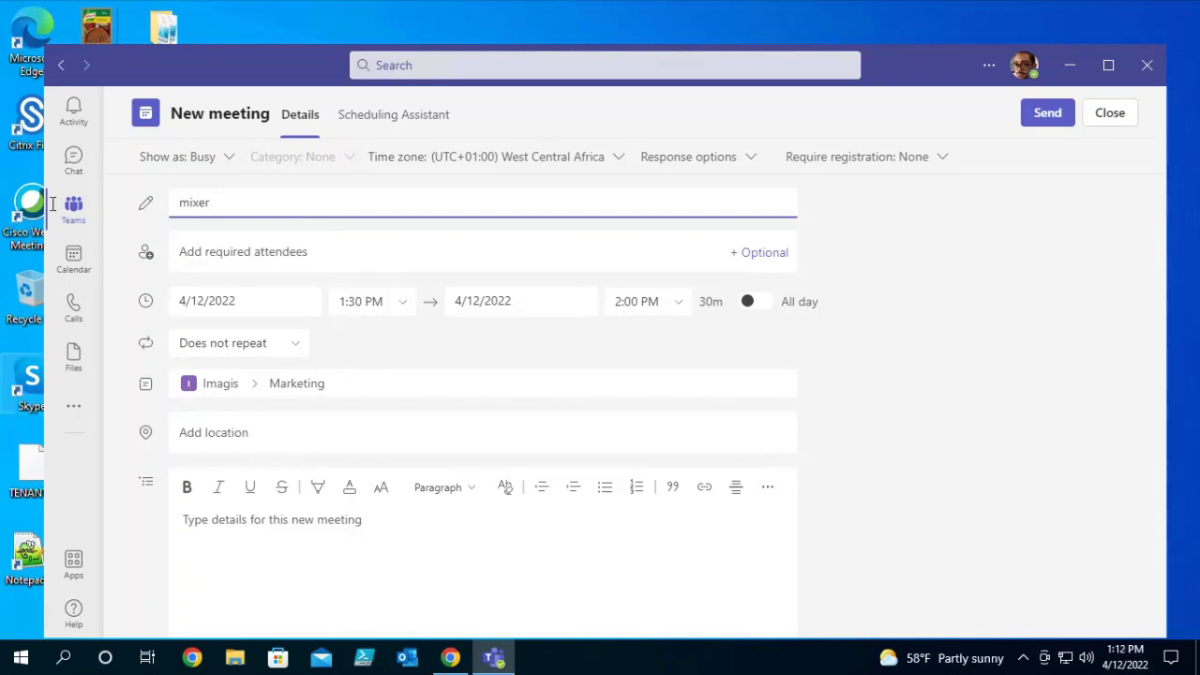
{"action": "left_click", "coordinate": [1039, 119]}
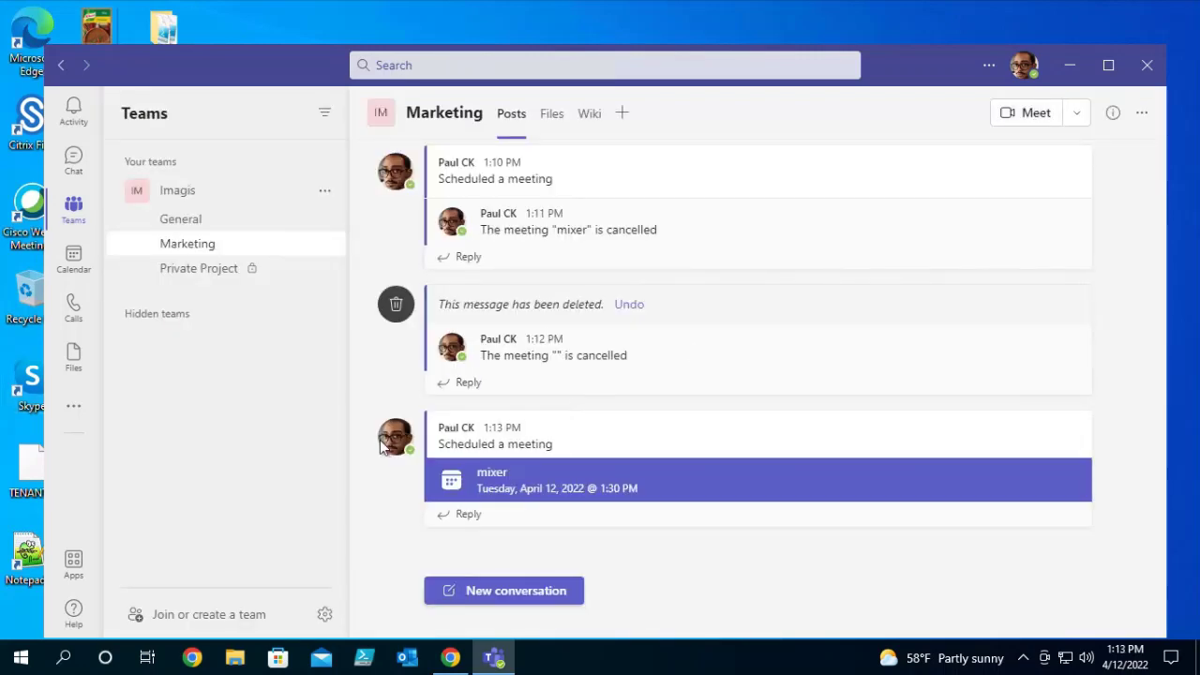
- Review the posts in the General, Private Project and Marketing channels, ending back on General
{"action": "left_click", "coordinate": [222, 220]}
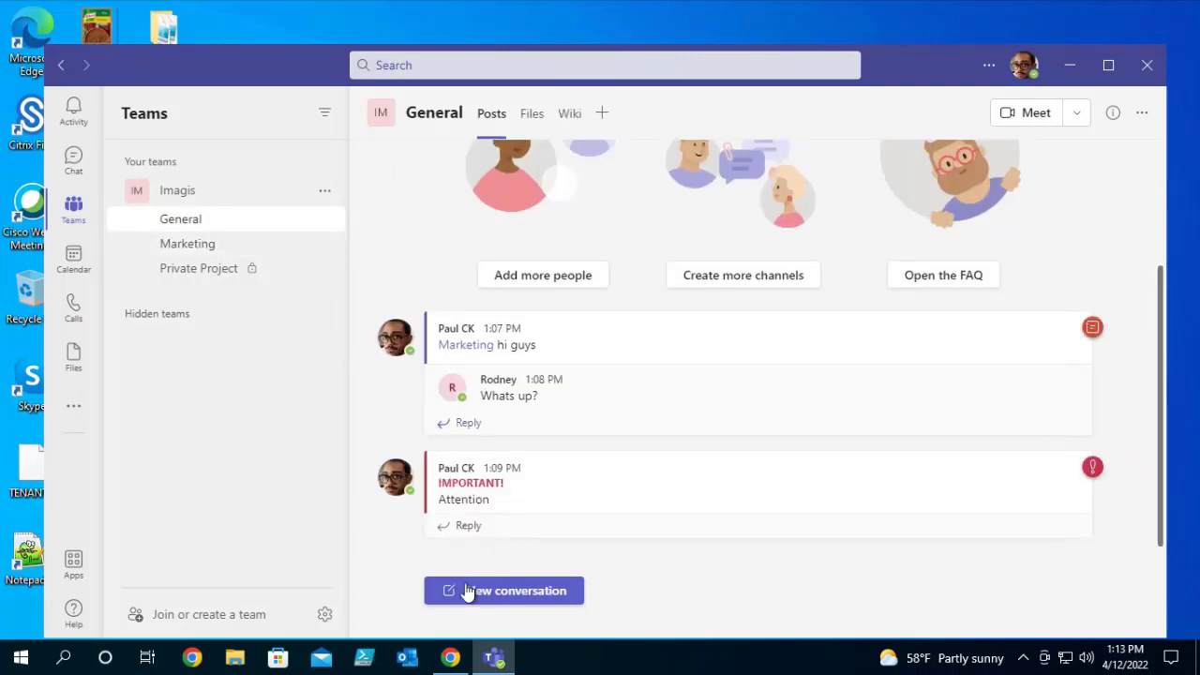
{"action": "left_click", "coordinate": [195, 281]}
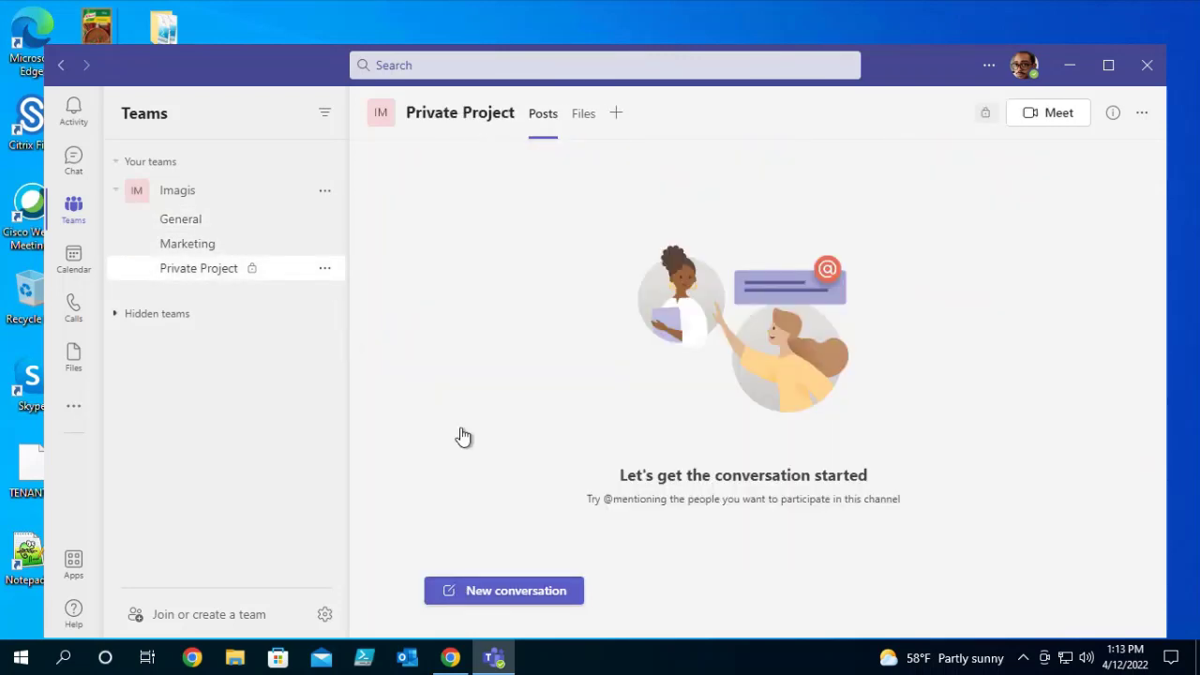
{"action": "left_click", "coordinate": [213, 247]}
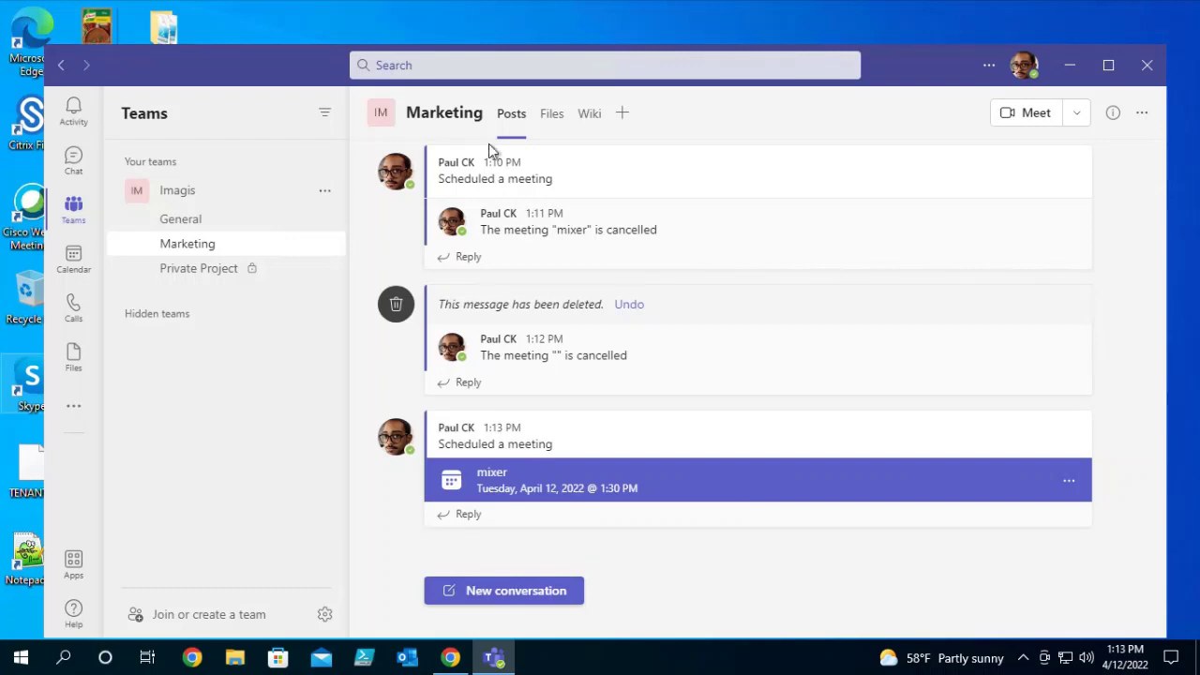
{"action": "left_click", "coordinate": [180, 218]}
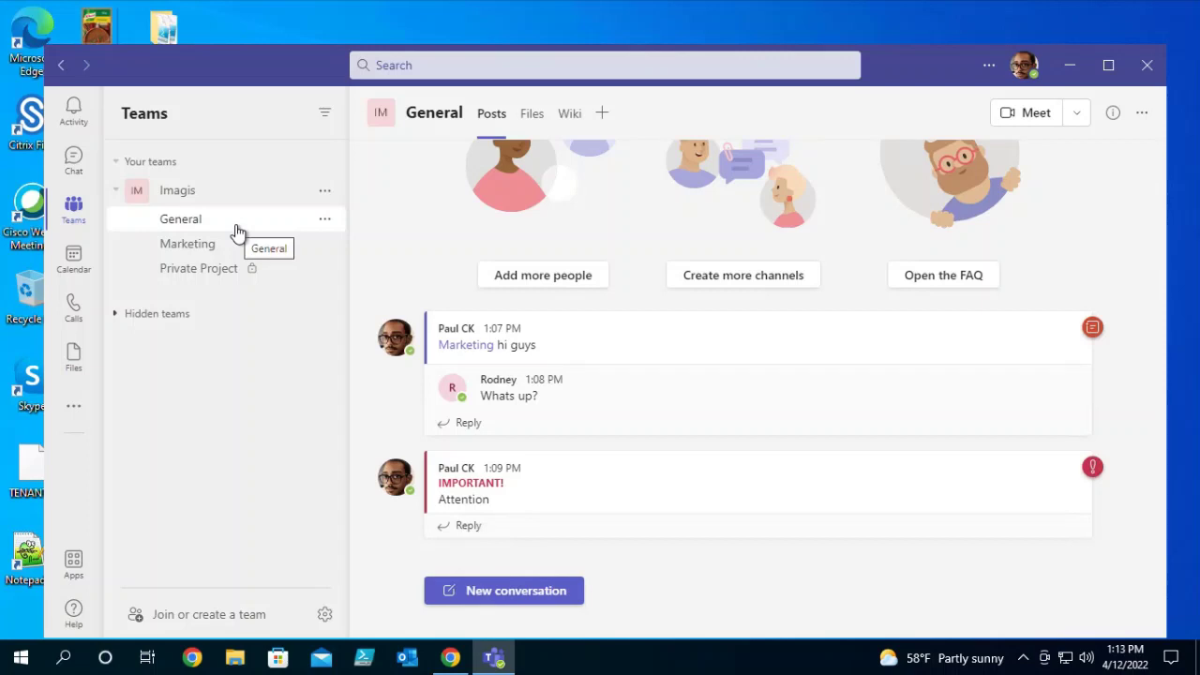
- Open the General channel in SharePoint, skip the site template offer, and go up to the Imagis Documents library
{"action": "left_click", "coordinate": [1148, 115]}
{"action": "left_click", "coordinate": [1059, 308]}
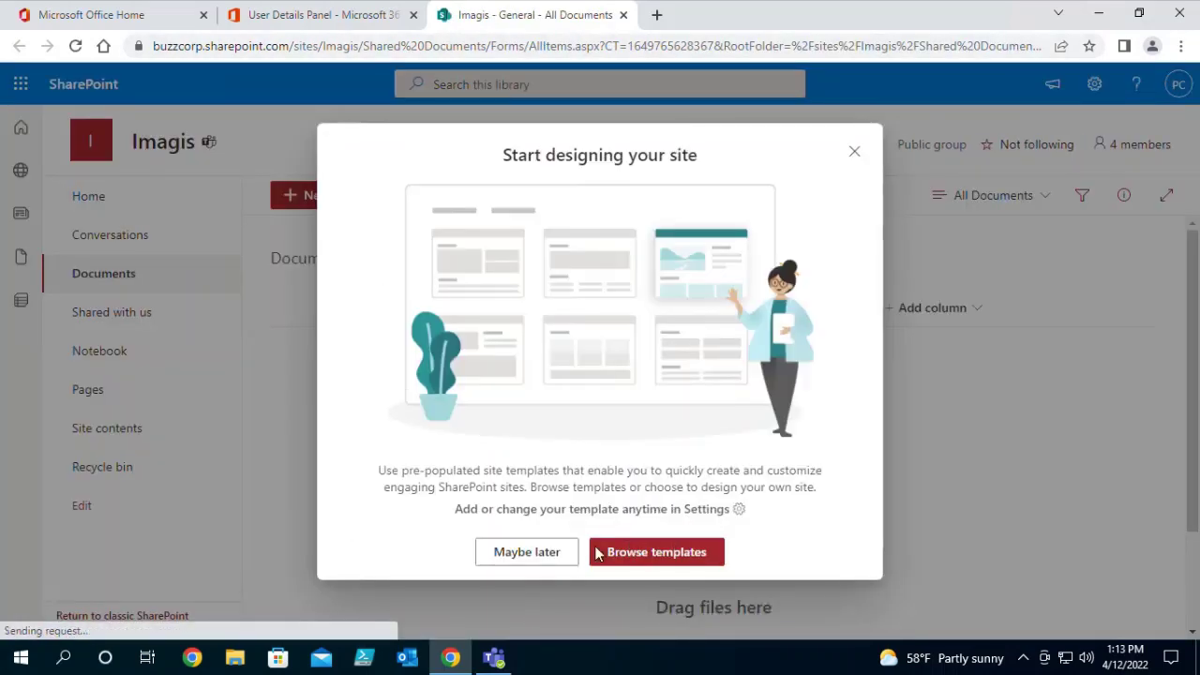
{"action": "left_click", "coordinate": [550, 552]}
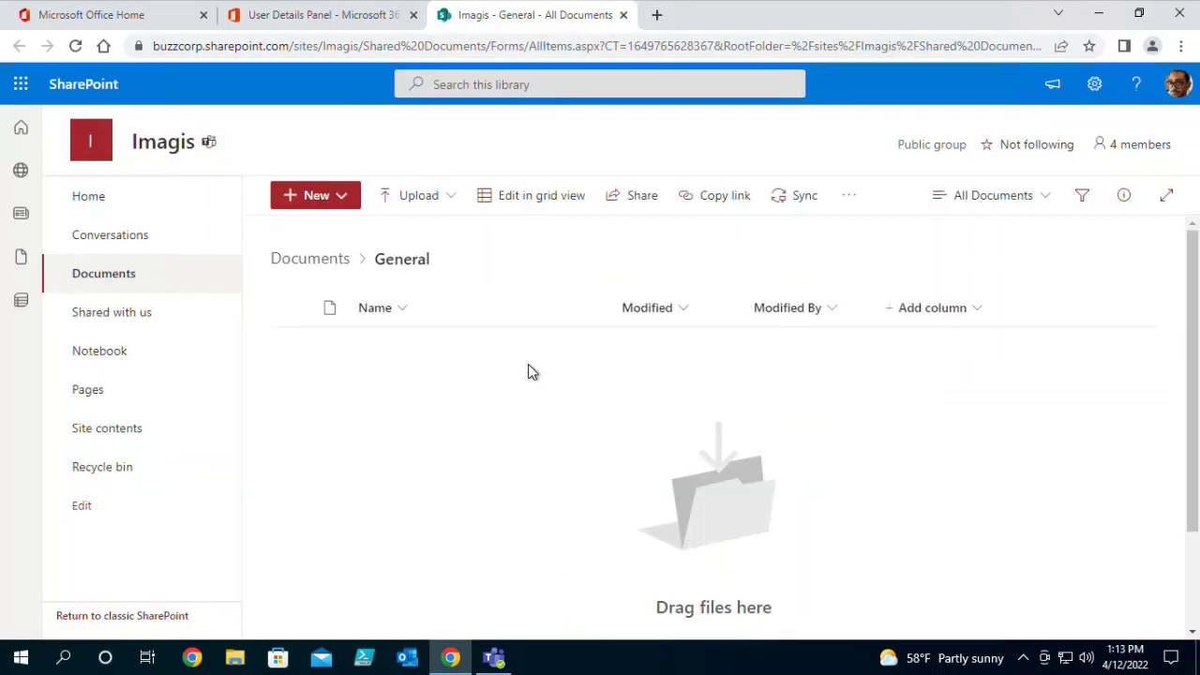
{"action": "left_click", "coordinate": [296, 259]}
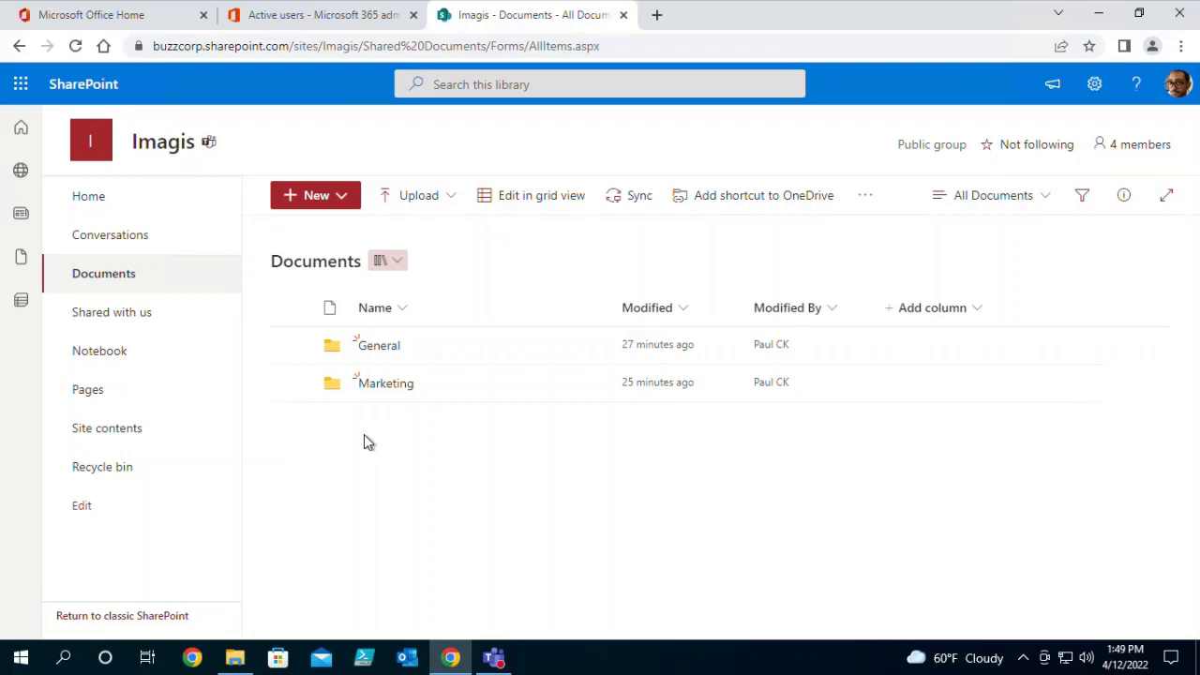
- Switch to Teams, open the Private Project channel in SharePoint, and look through its Documents library and Private Project folder
{"action": "left_click", "coordinate": [495, 659]}
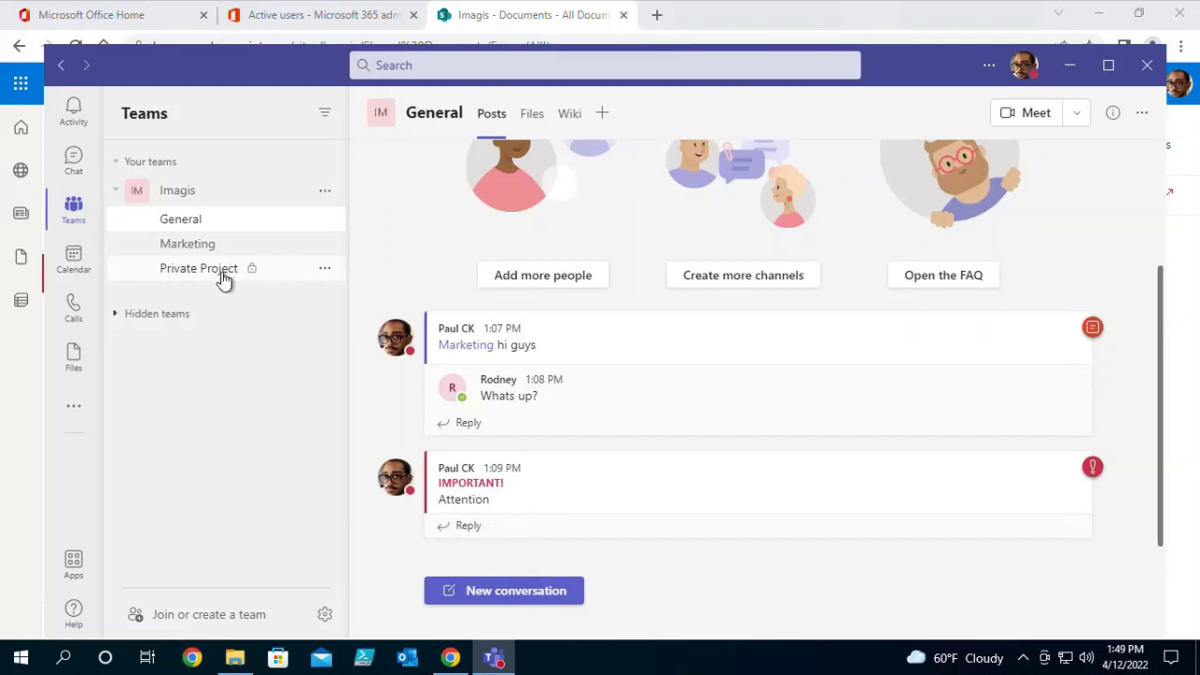
{"action": "left_click", "coordinate": [298, 274]}
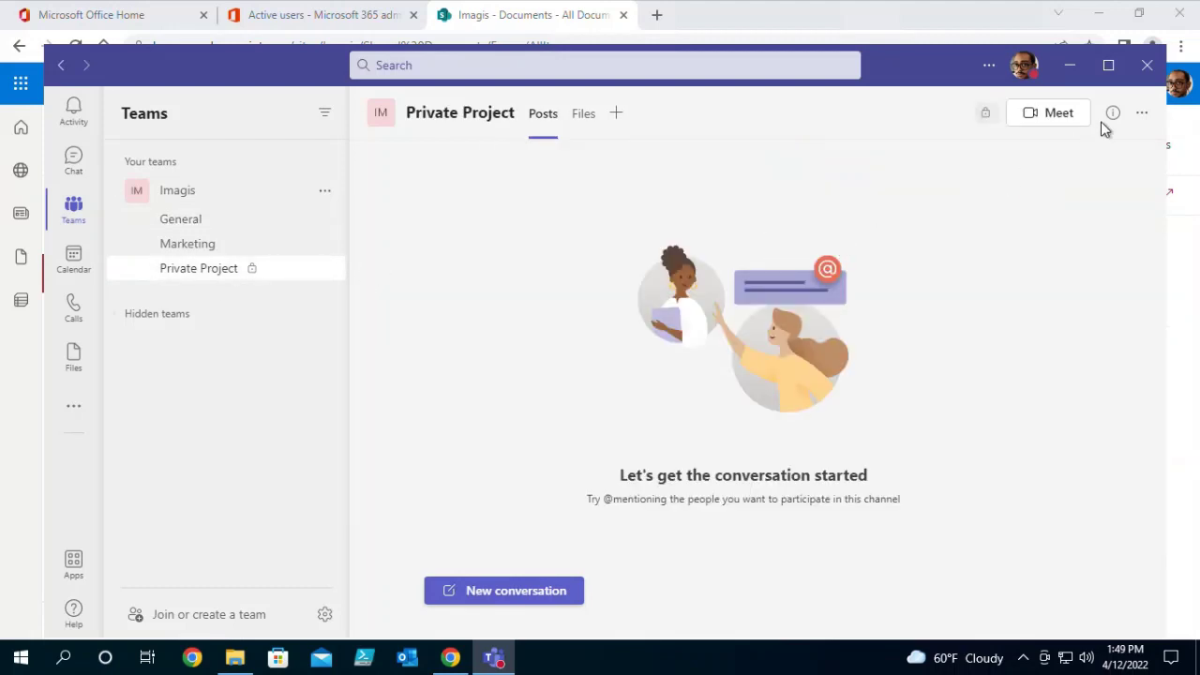
{"action": "left_click", "coordinate": [1141, 117]}
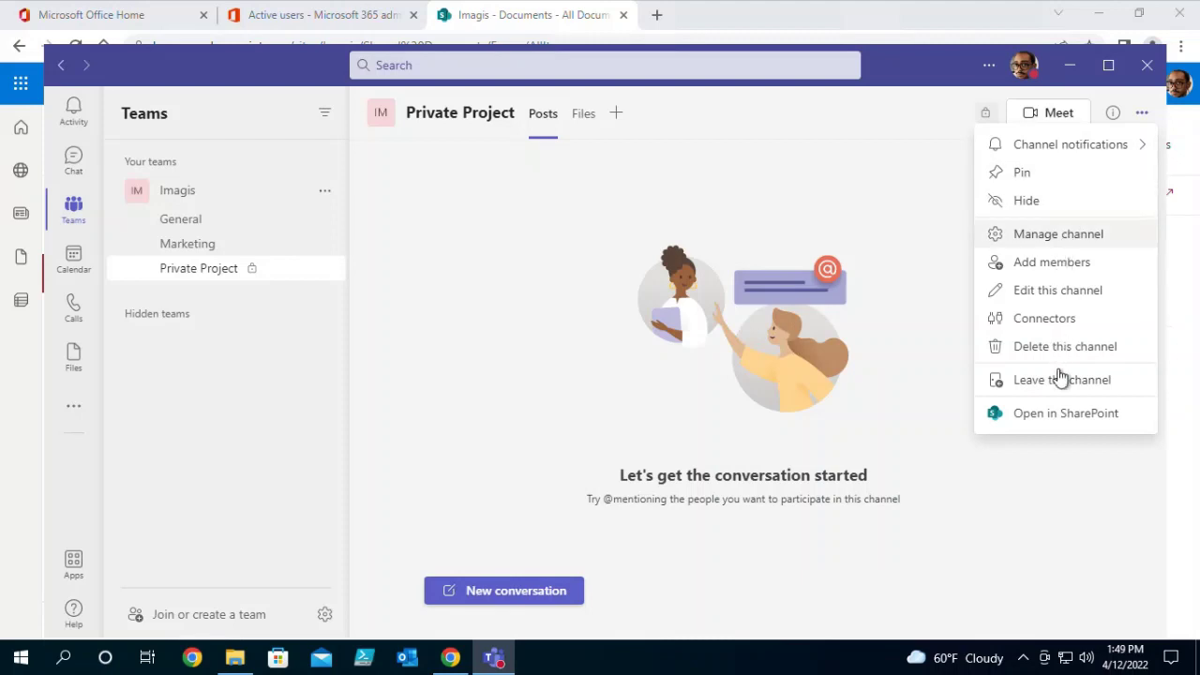
{"action": "left_click", "coordinate": [1060, 413]}
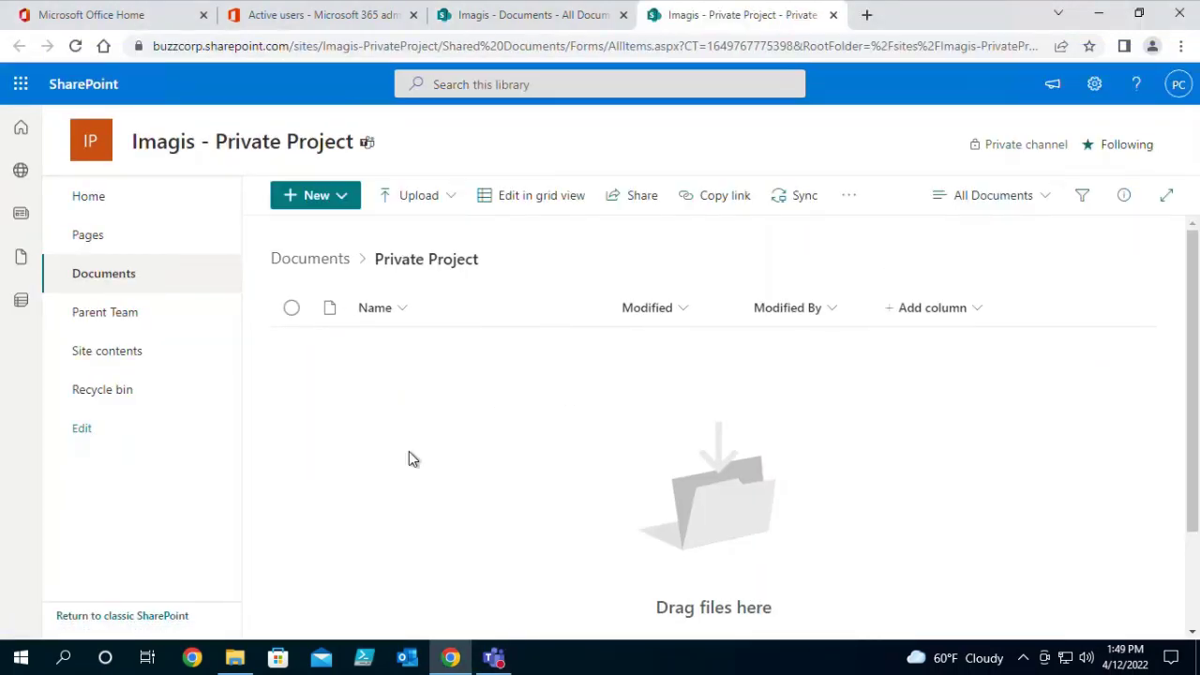
{"action": "left_click", "coordinate": [302, 251]}
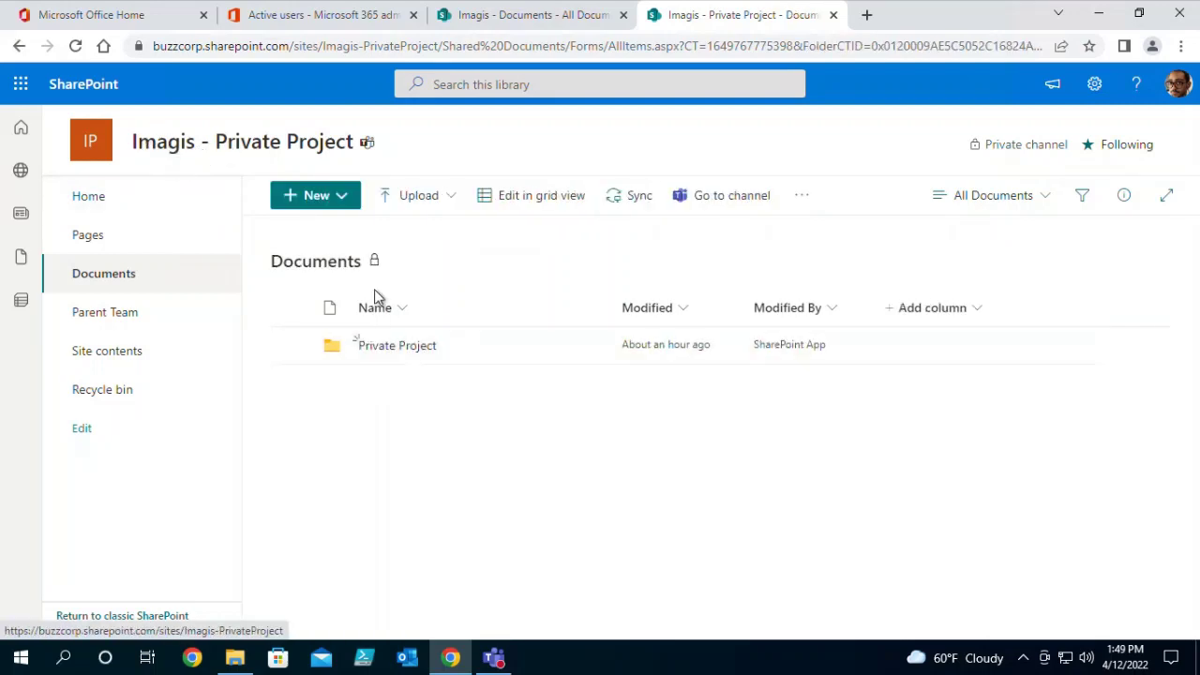
{"action": "left_click", "coordinate": [380, 347]}
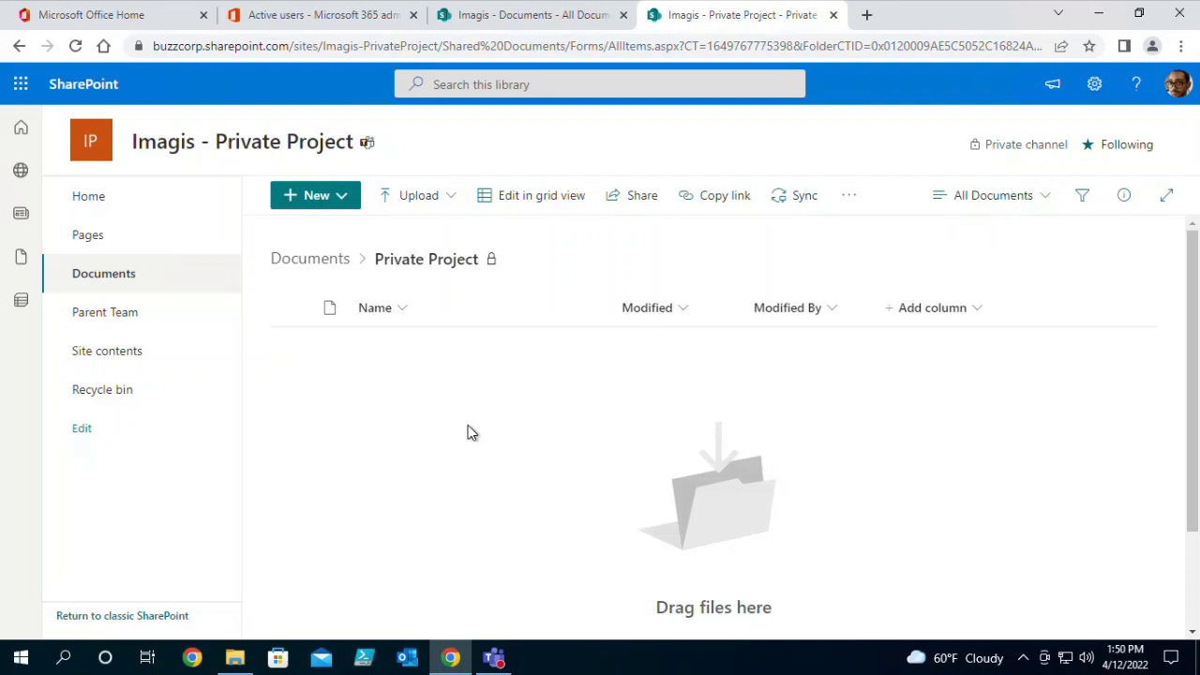
- Compare the new-file options in the Private Project SharePoint folder with those in the channel's Files in Teams
{"action": "left_click", "coordinate": [347, 199]}
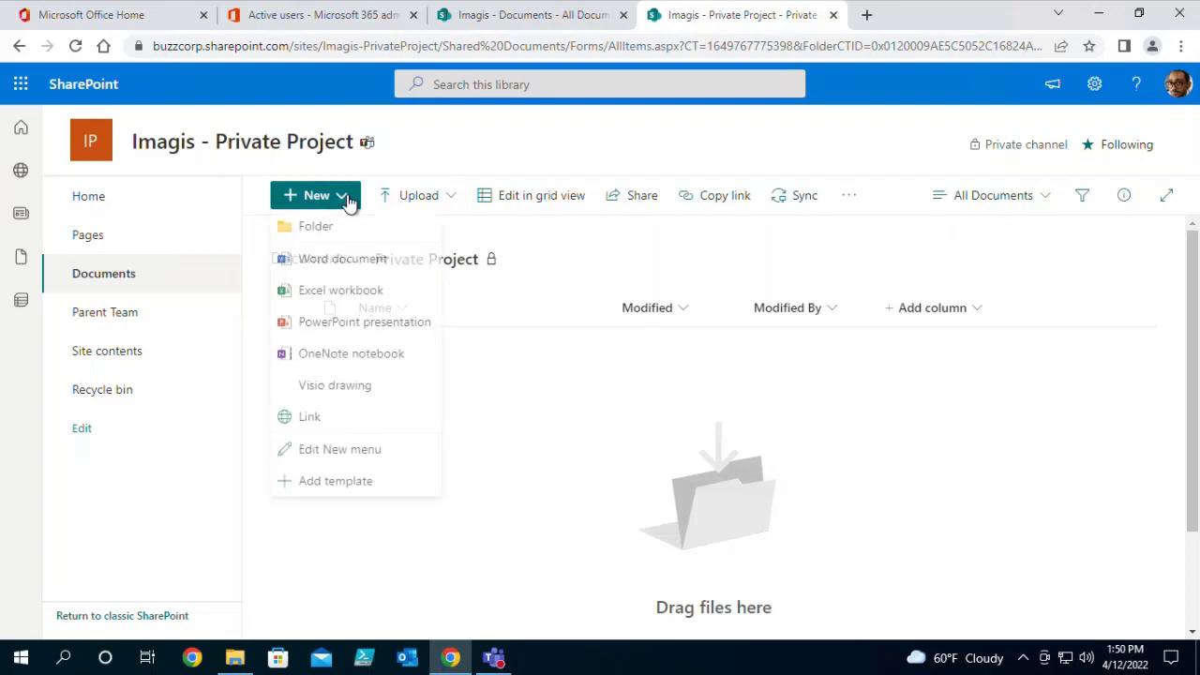
{"action": "left_click", "coordinate": [531, 421]}
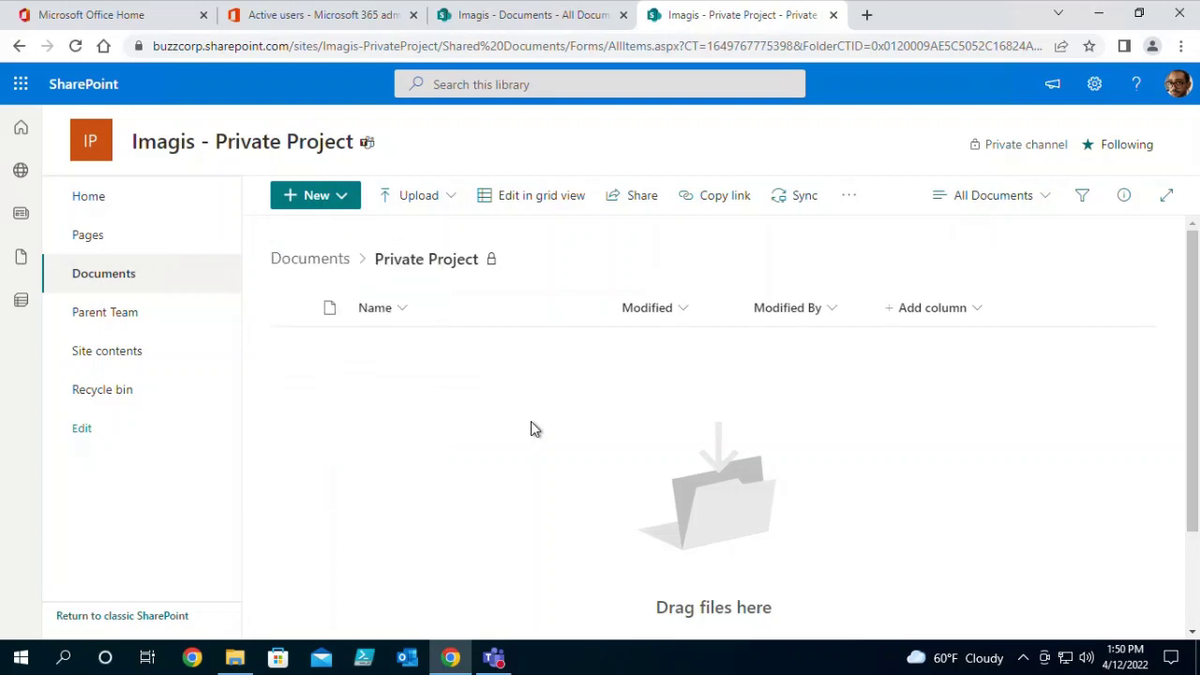
{"action": "left_click", "coordinate": [494, 660]}
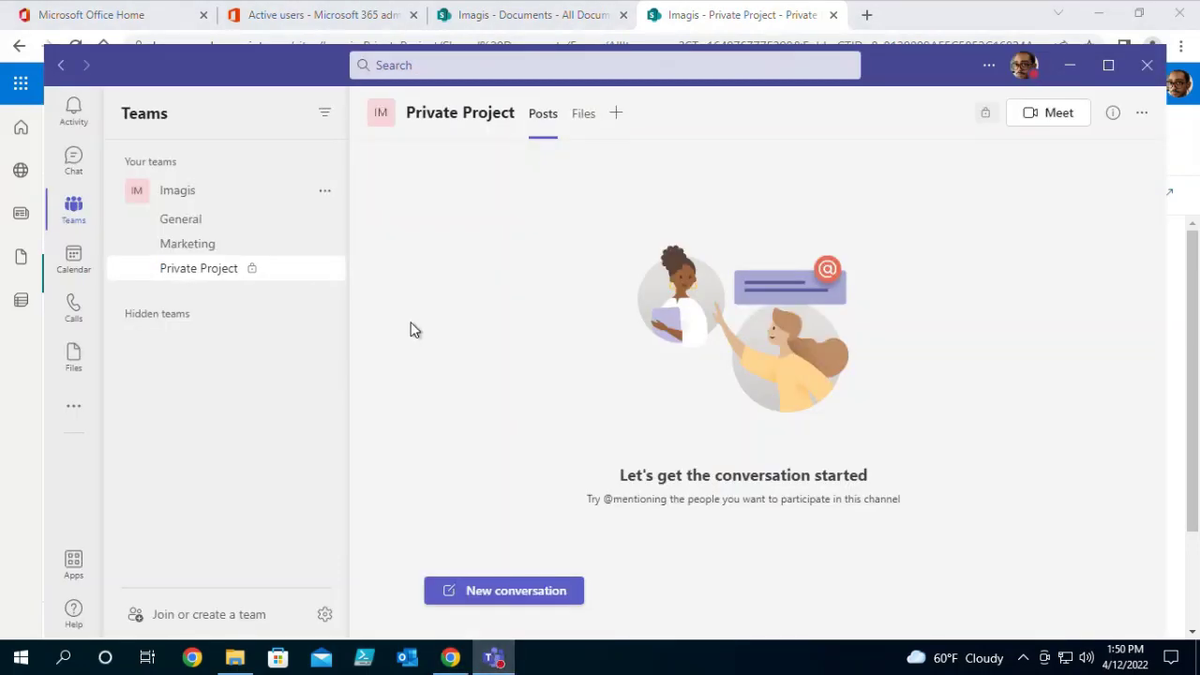
{"action": "left_click", "coordinate": [584, 115]}
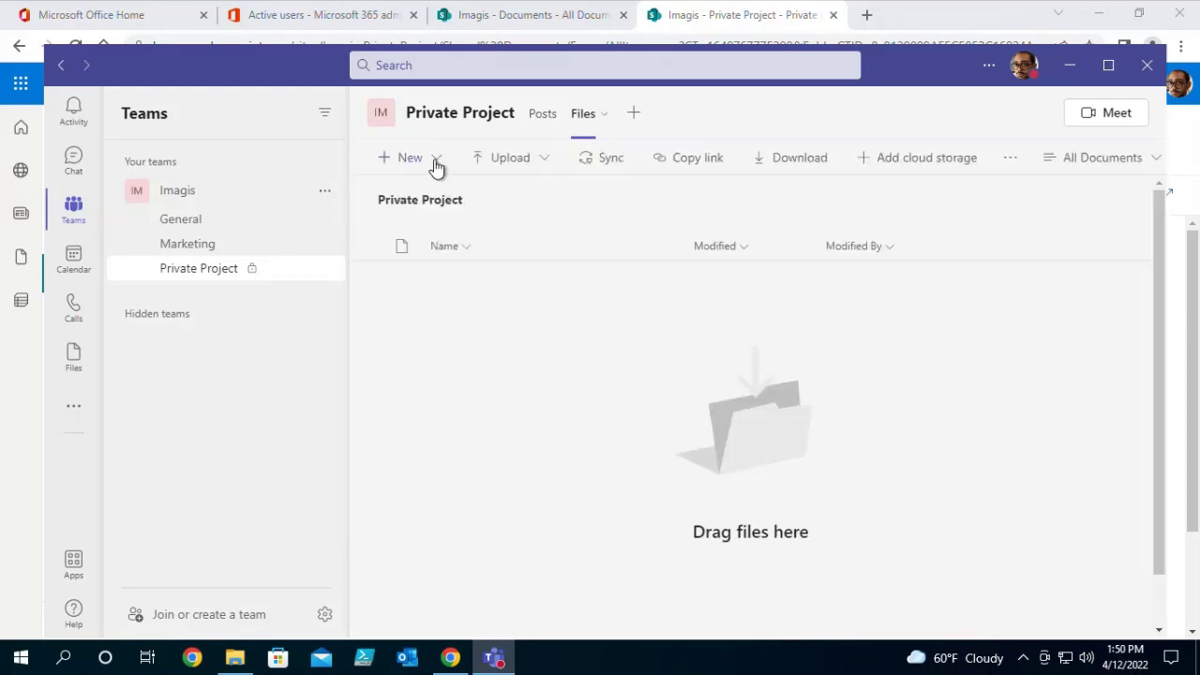
{"action": "left_click", "coordinate": [437, 161]}
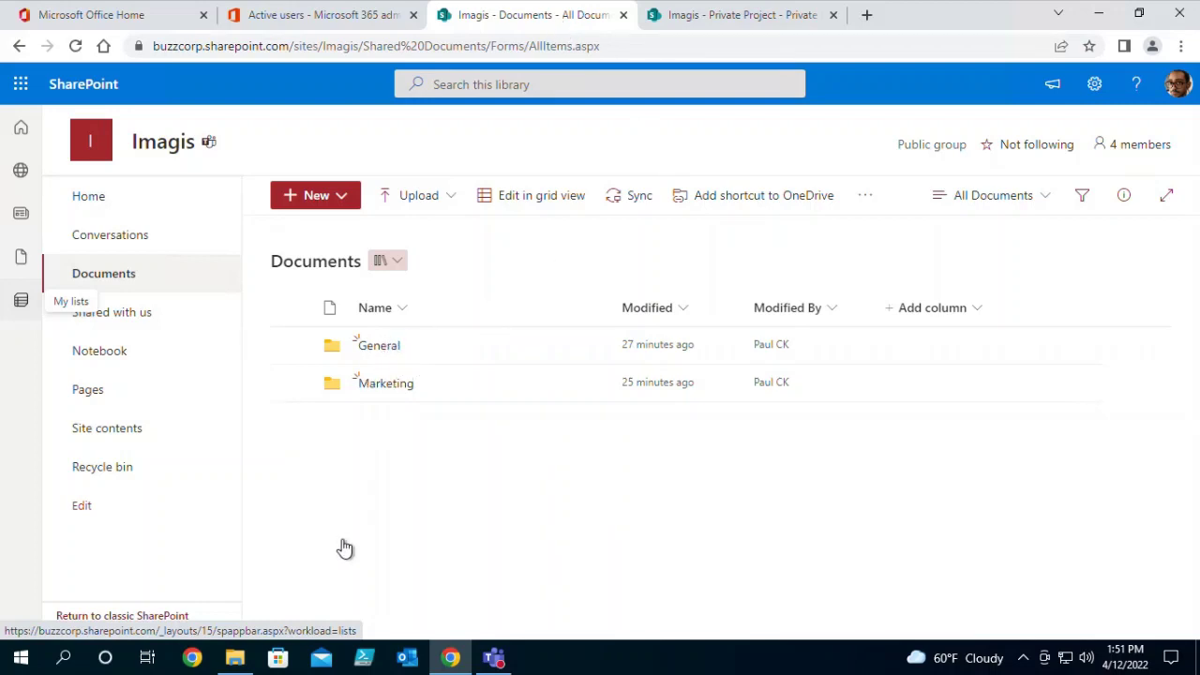
- Check the OneDrive - Buzzcorp folder in File Explorer, and sync the Imagis site's Marketing folder to Microsoft OneDrive
{"action": "left_click", "coordinate": [235, 657]}
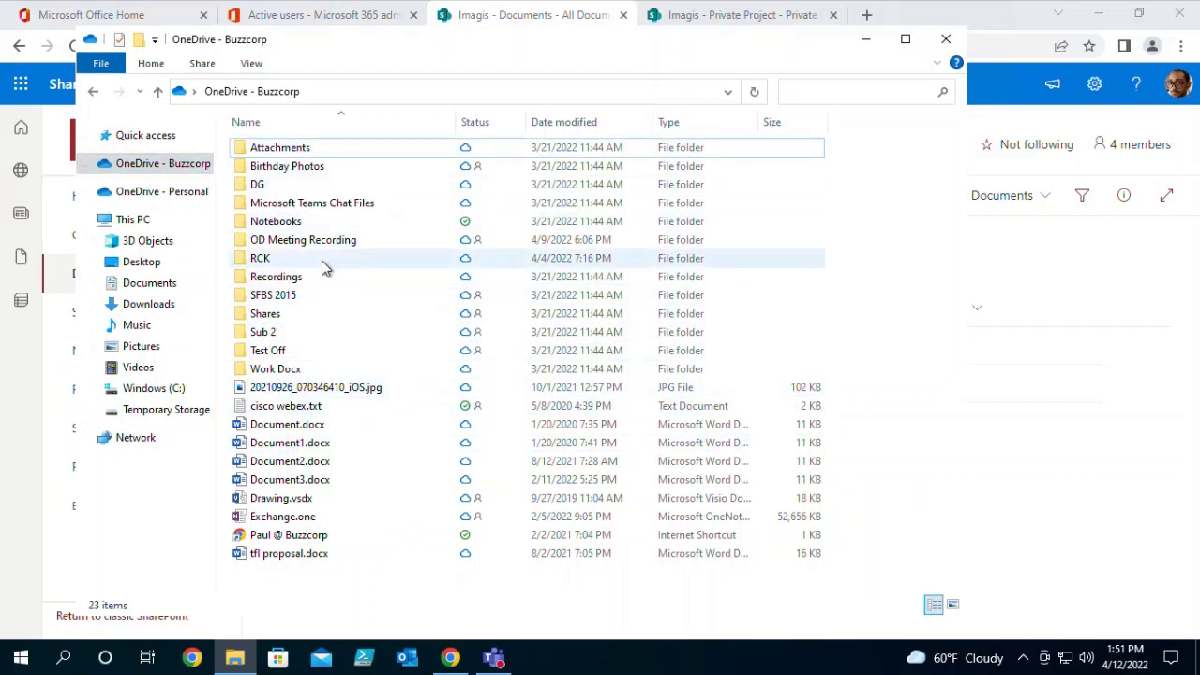
{"action": "left_click", "coordinate": [1110, 267]}
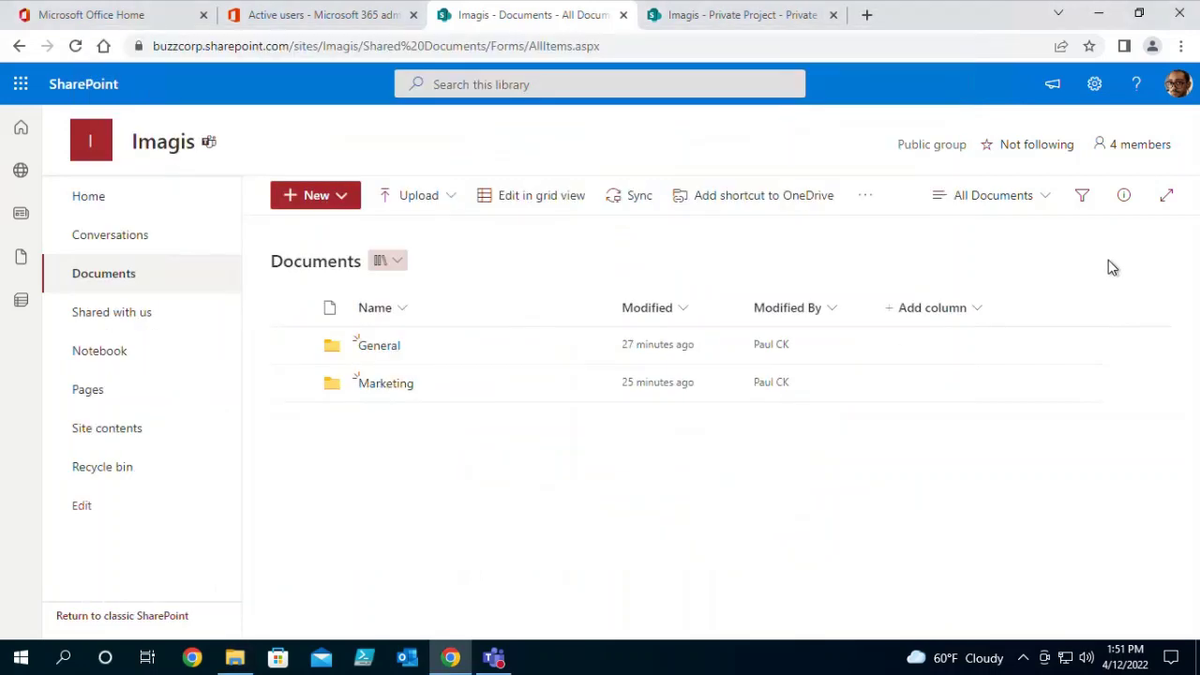
{"action": "left_click", "coordinate": [392, 384]}
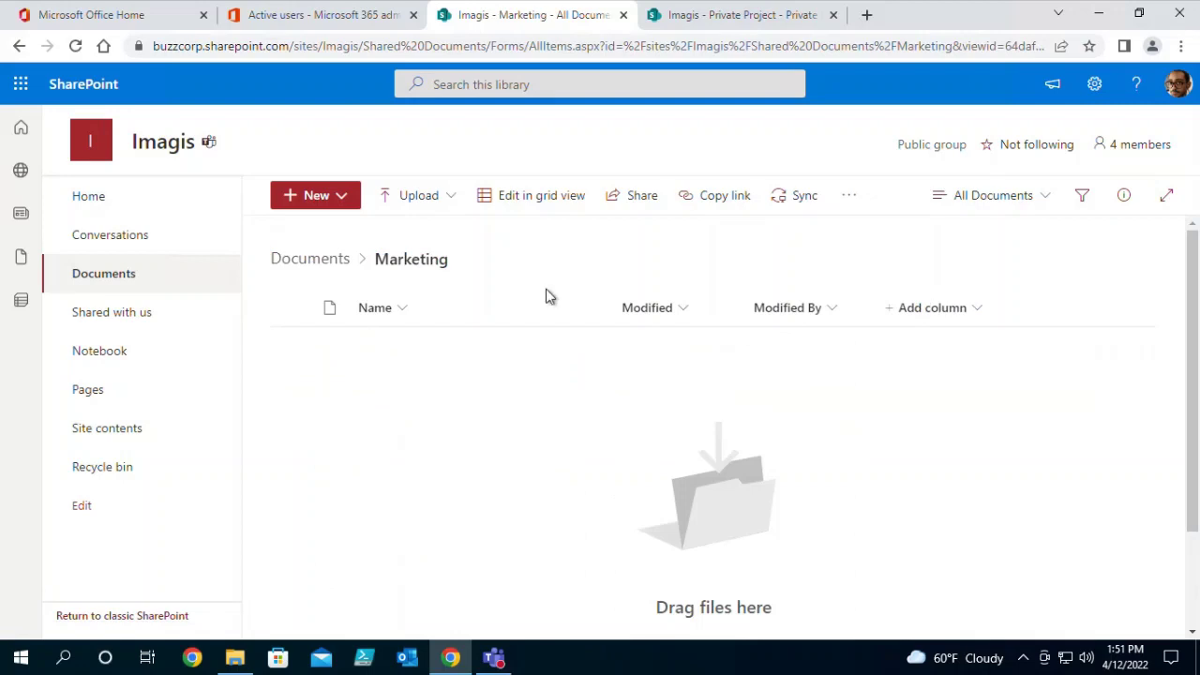
{"action": "left_click", "coordinate": [801, 199]}
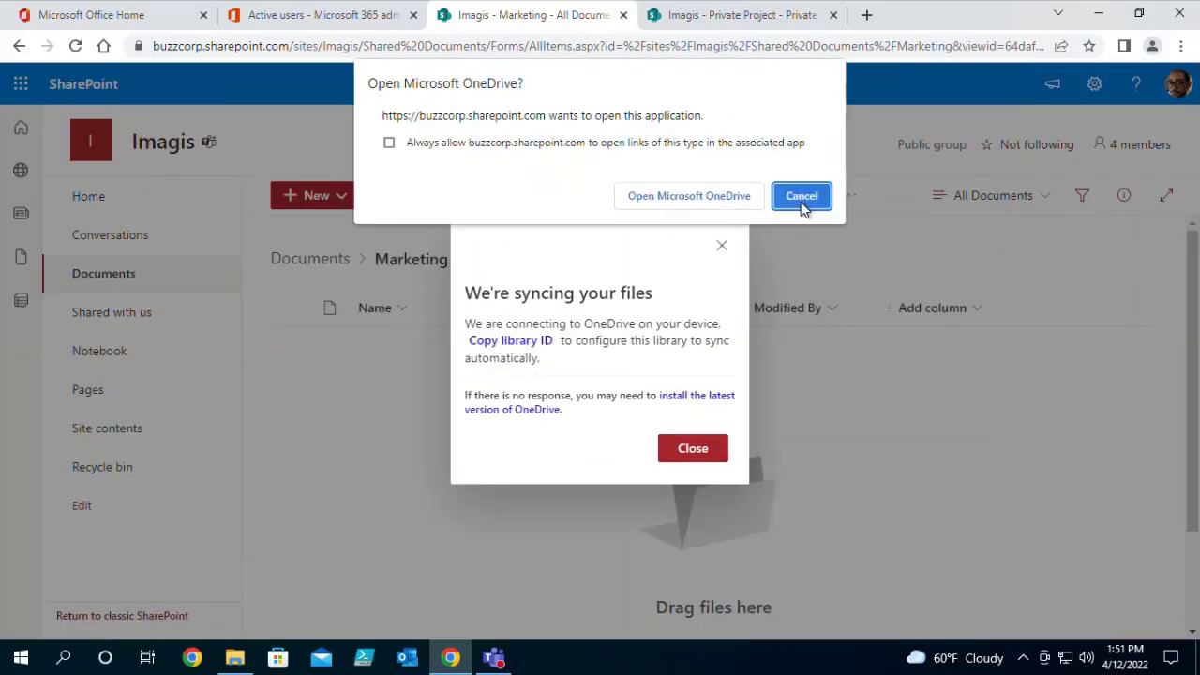
{"action": "left_click", "coordinate": [750, 198]}
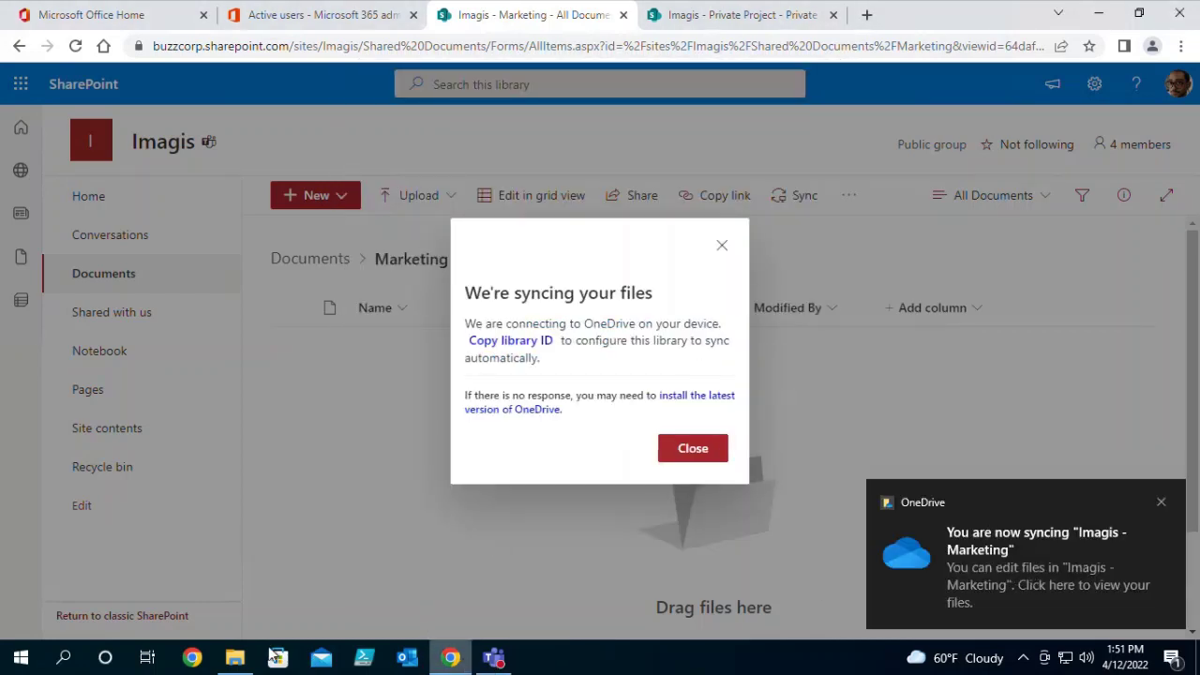
- Switch to File Explorer and open the synced Imagis - Marketing folder under Buzzcorp
{"action": "left_click", "coordinate": [236, 658]}
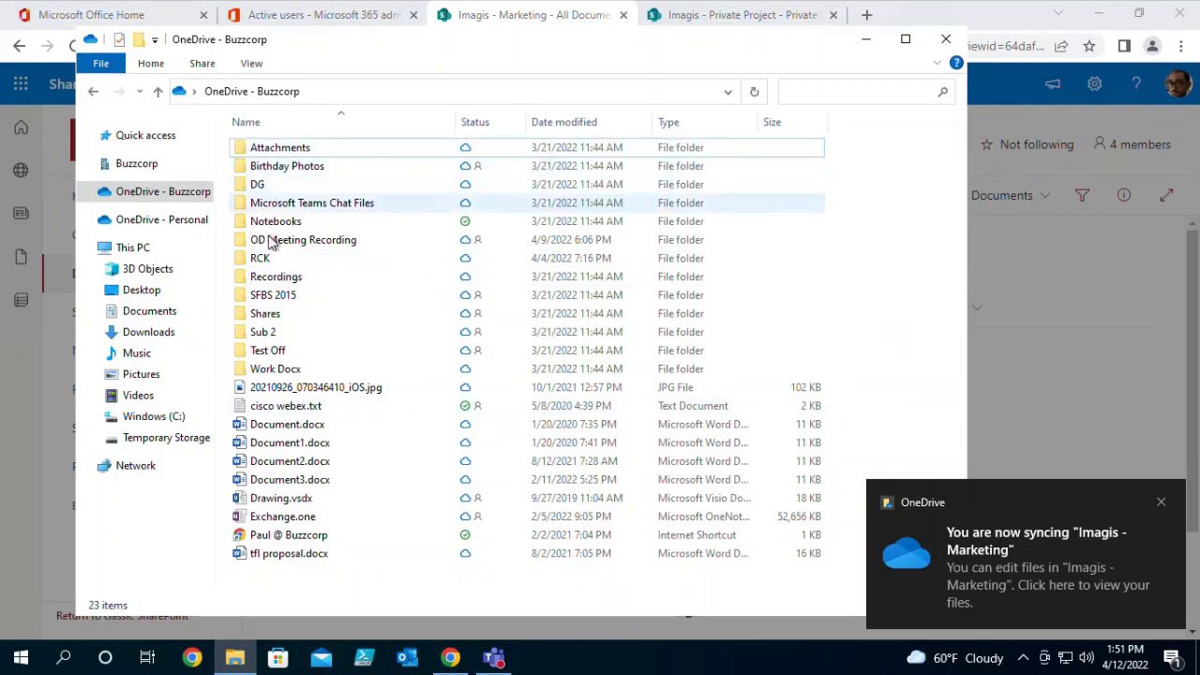
{"action": "left_click", "coordinate": [153, 166]}
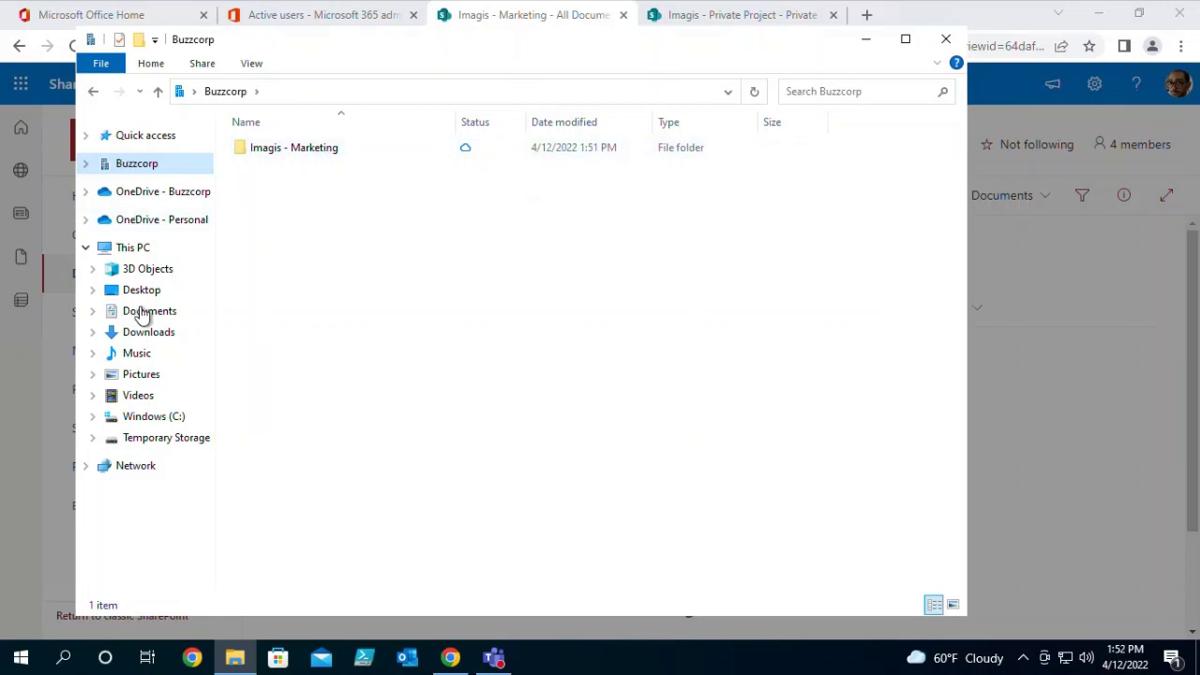
{"action": "left_click", "coordinate": [339, 161]}
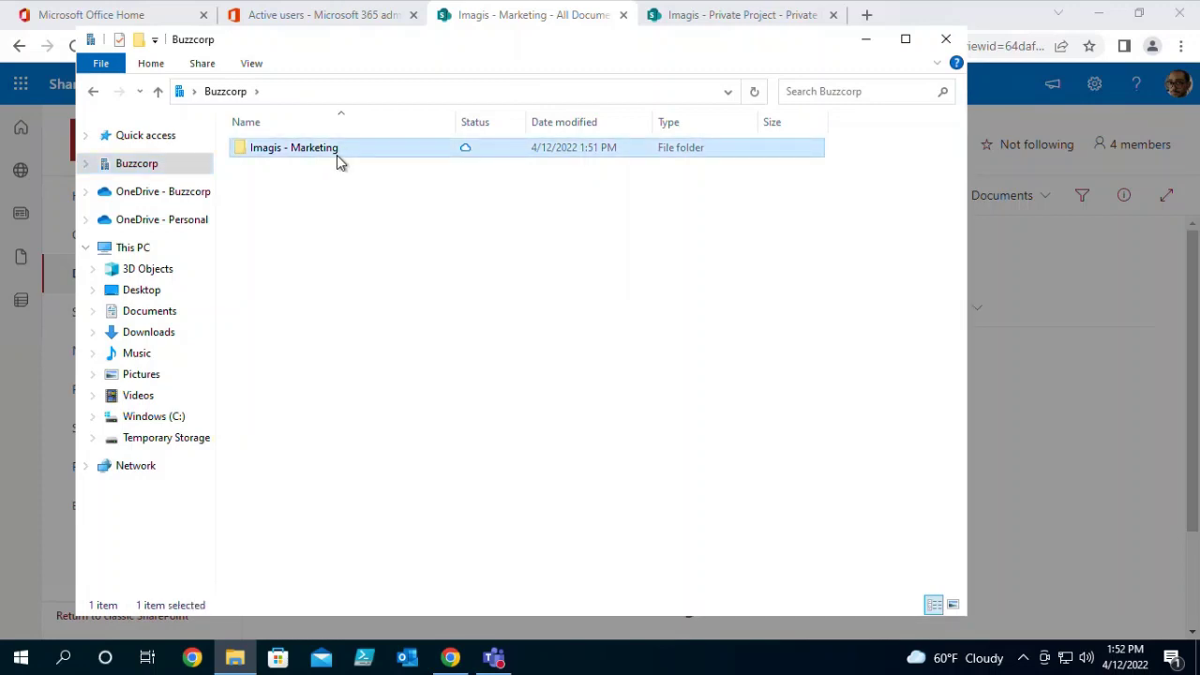
{"action": "double_click", "coordinate": [339, 161]}
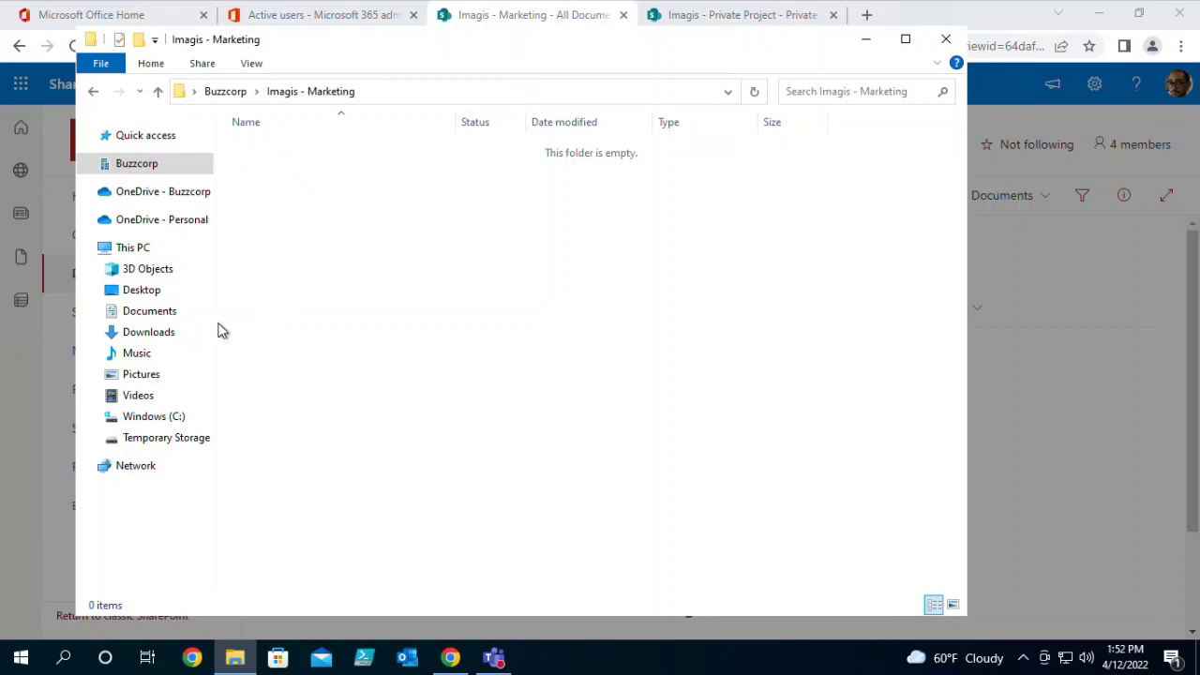
- Copy cisco webex.txt from the local Documents folder into the synced Imagis - Marketing folder under Buzzcorp
{"action": "left_click", "coordinate": [183, 311]}
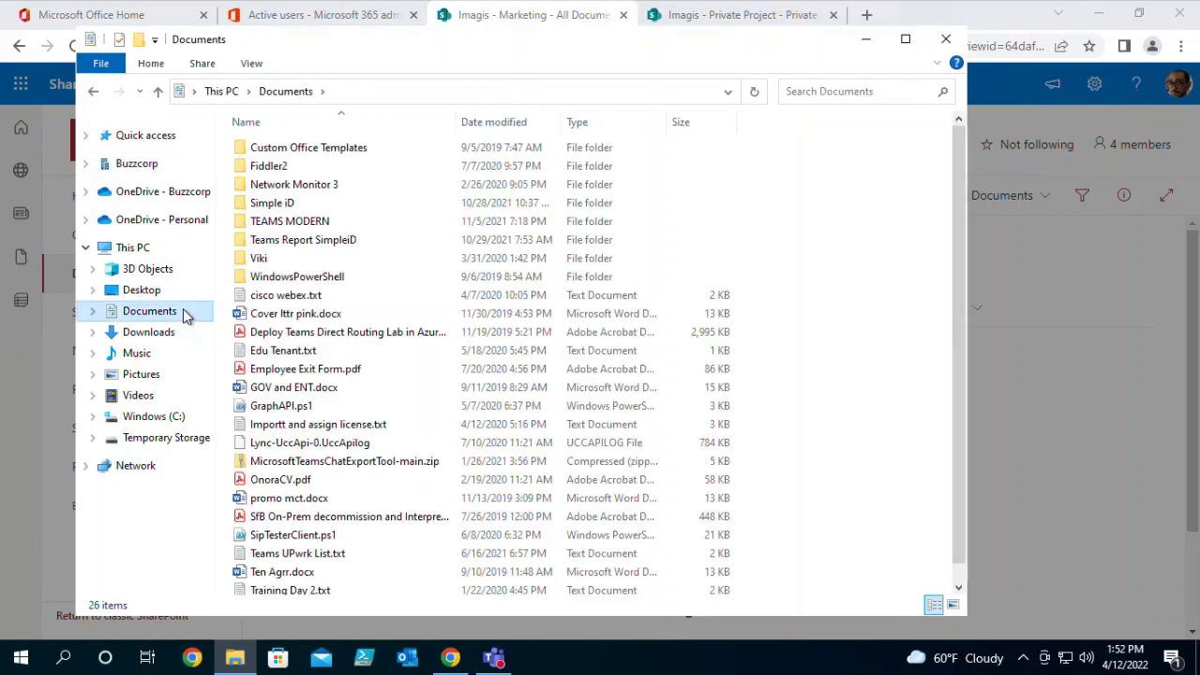
{"action": "left_click", "coordinate": [308, 296]}
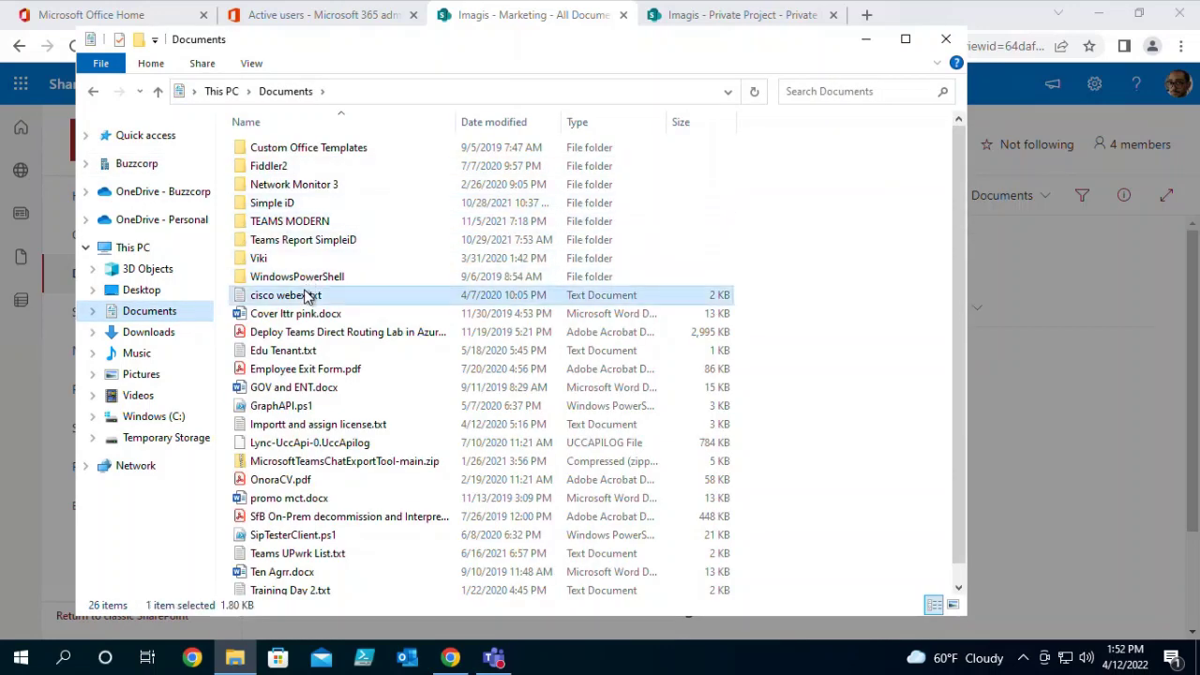
{"action": "left_click", "coordinate": [151, 173]}
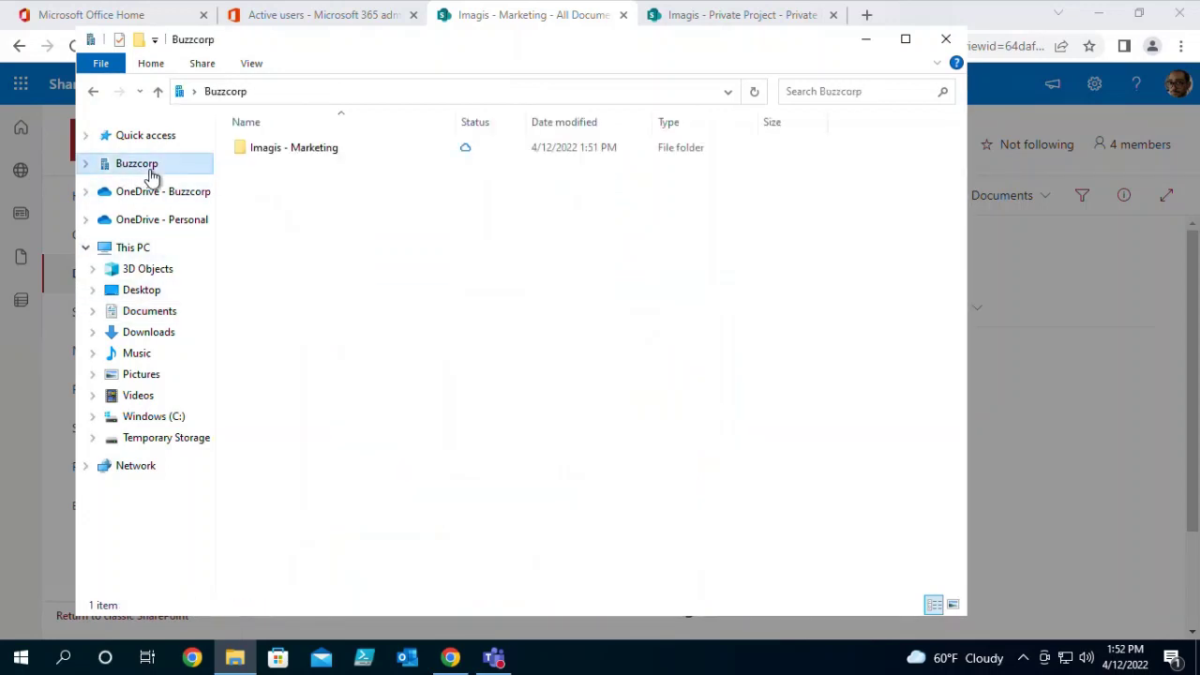
{"action": "double_click", "coordinate": [336, 155]}
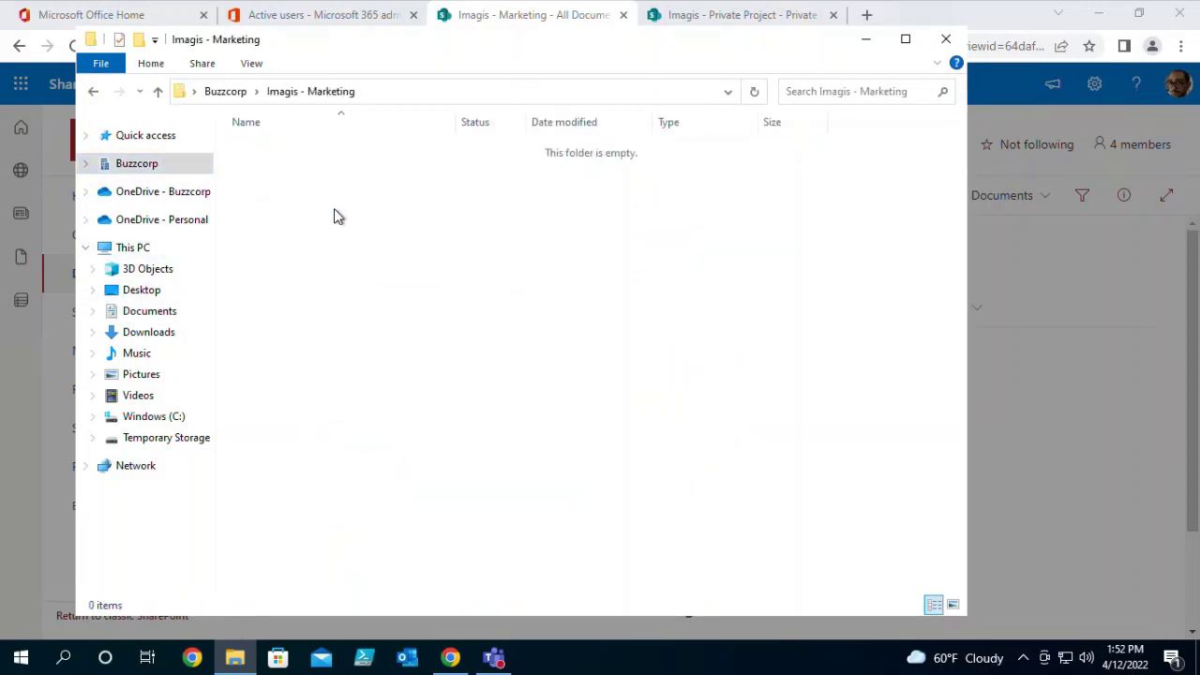
{"action": "key", "text": "ctrl+v"}
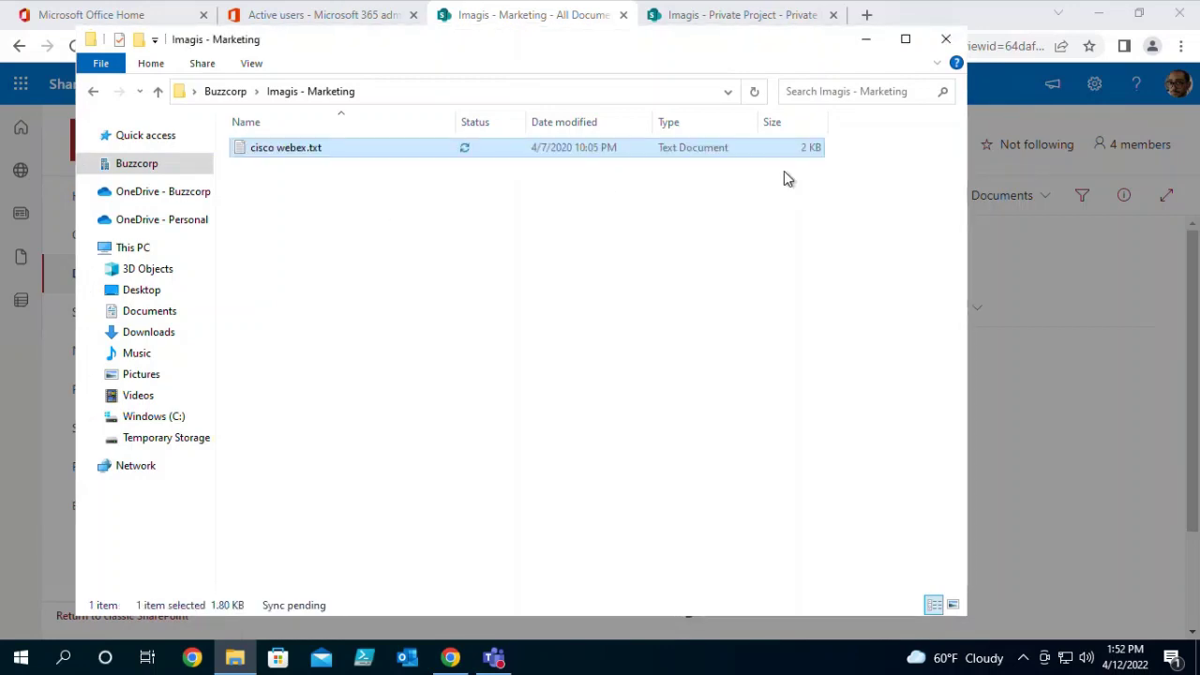
- Return to SharePoint, dismiss the sync notice, reload the Marketing folder, and compare its files with the synced folder in File Explorer
{"action": "left_click", "coordinate": [866, 41]}
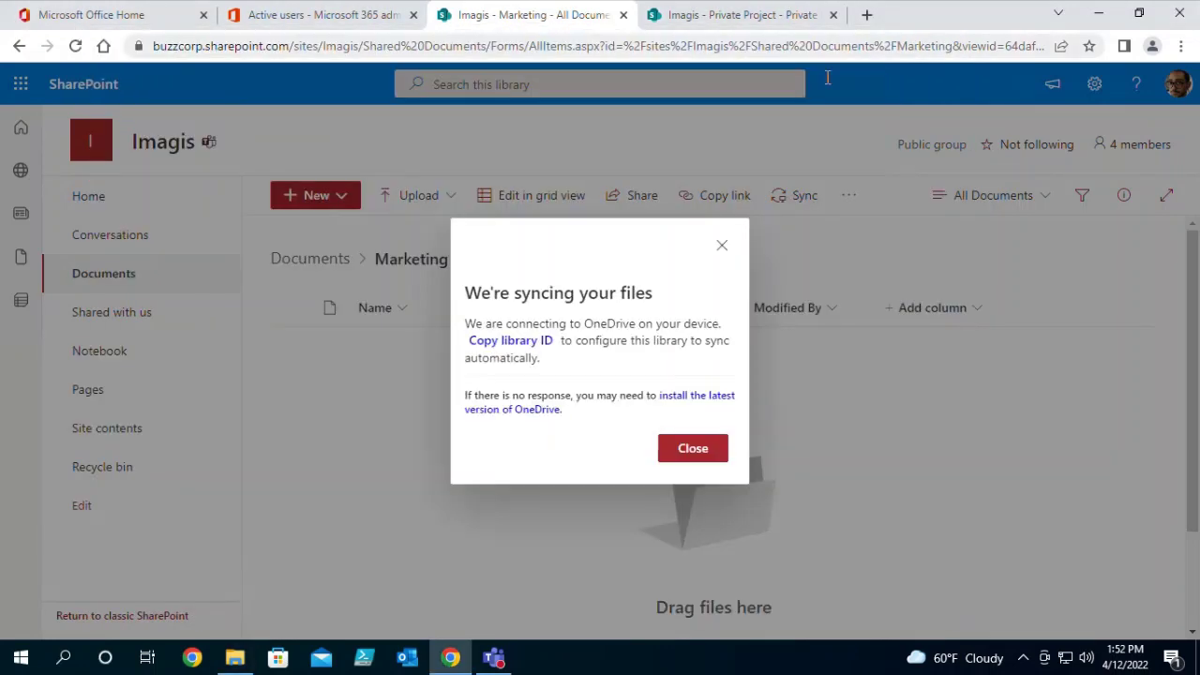
{"action": "left_click", "coordinate": [694, 455]}
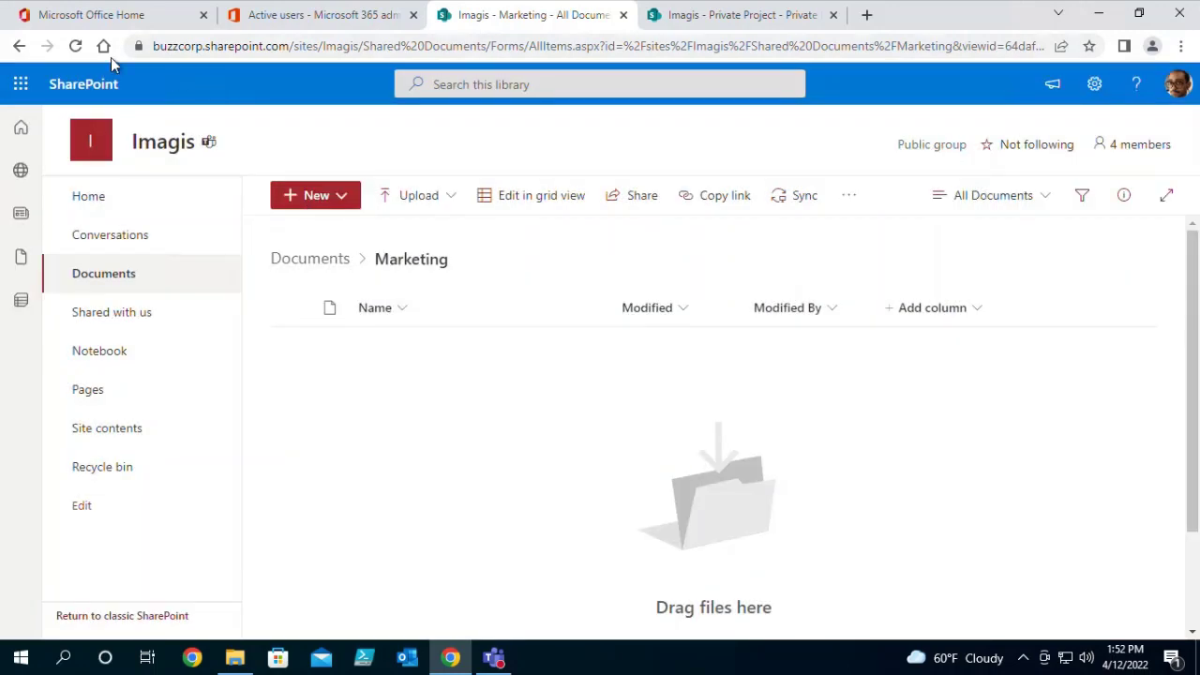
{"action": "left_click", "coordinate": [75, 46]}
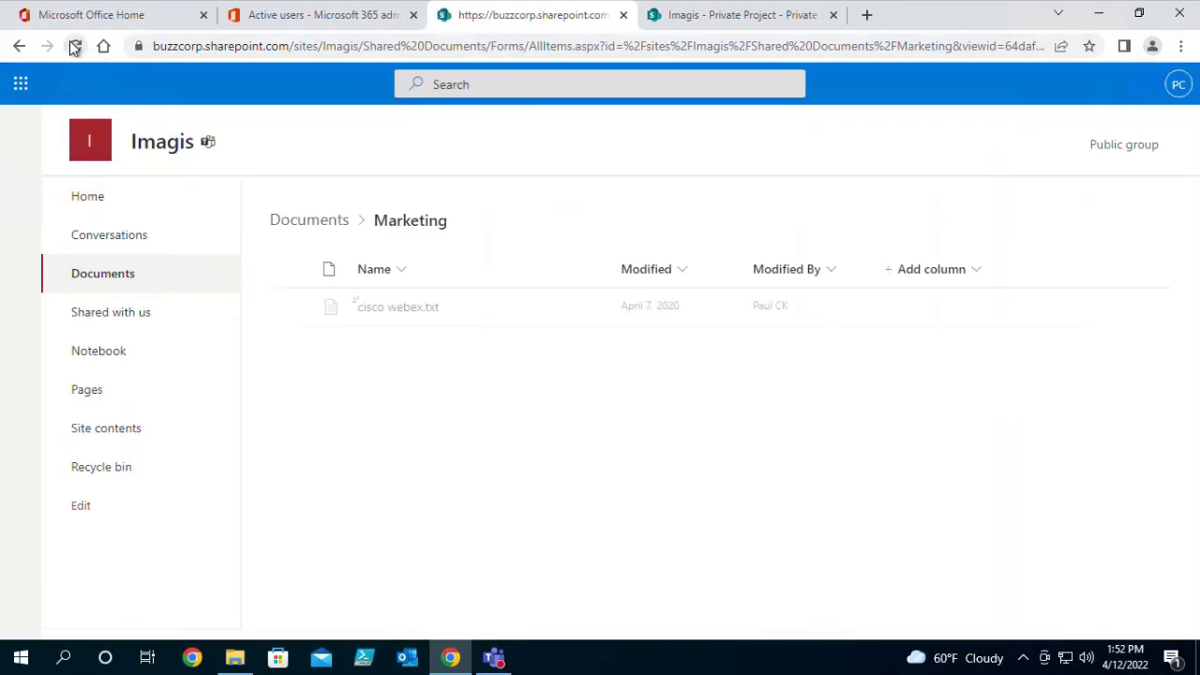
{"action": "mouse_move", "coordinate": [394, 349]}
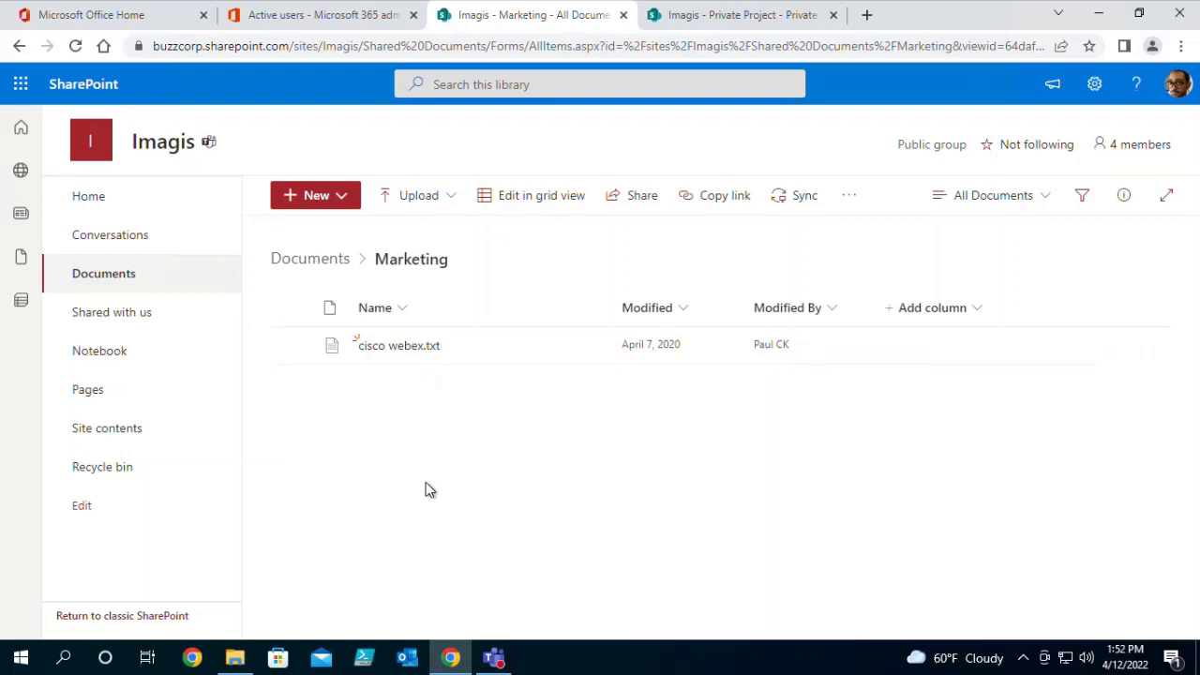
{"action": "left_click", "coordinate": [235, 660]}
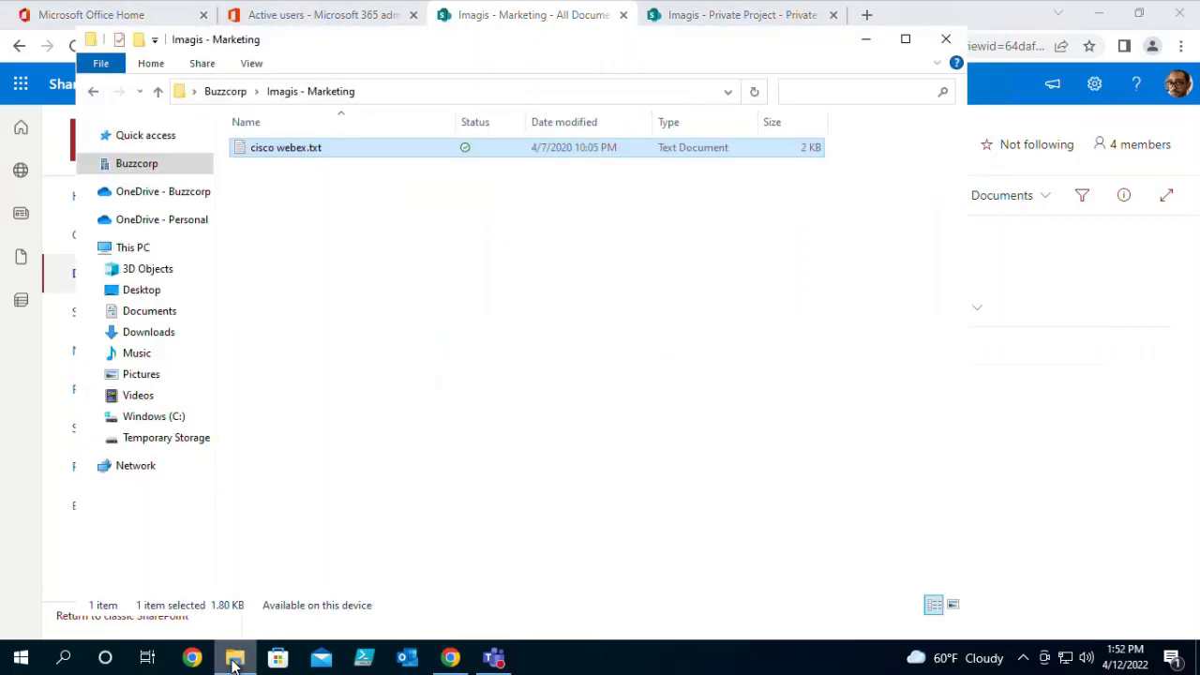
{"action": "left_click", "coordinate": [235, 661]}
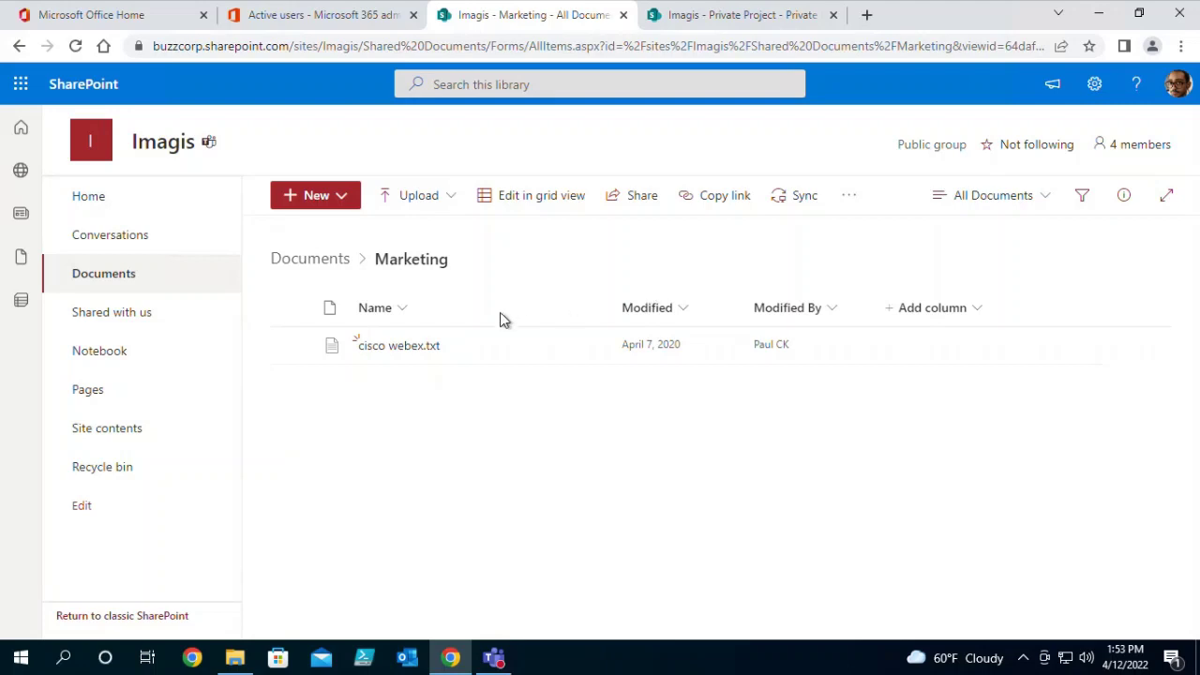
- Create and copy a sharing link to cisco webex.txt in the SharePoint Marketing folder
{"action": "left_click", "coordinate": [450, 347]}
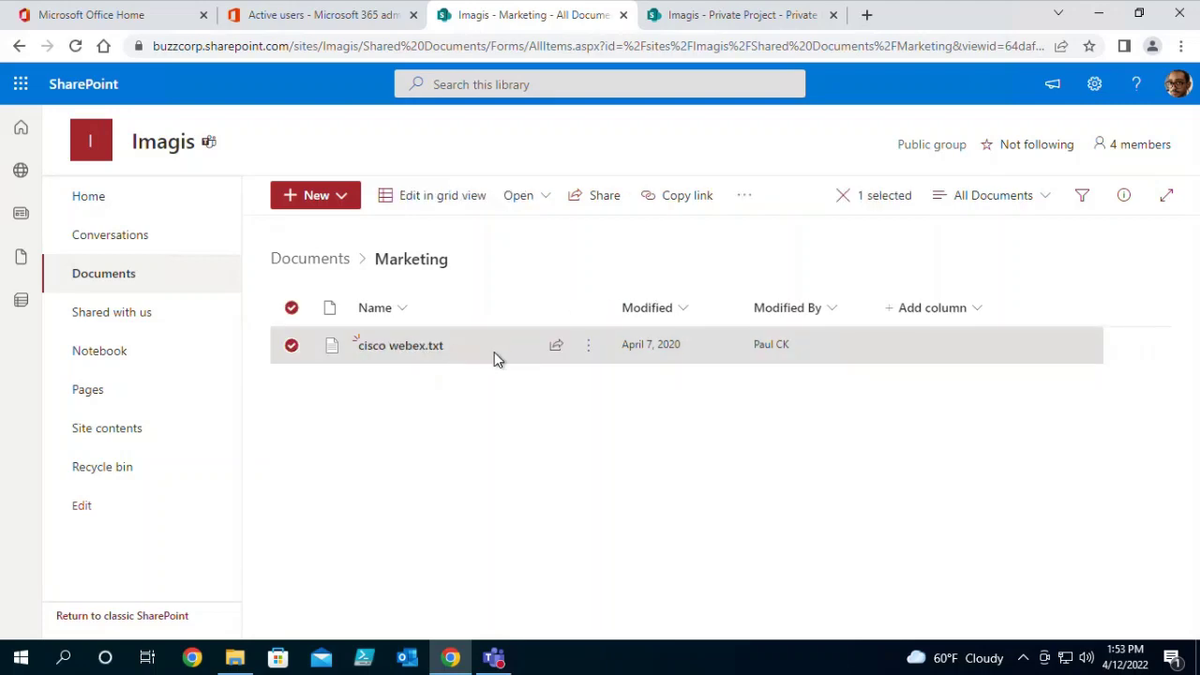
{"action": "left_click", "coordinate": [589, 347]}
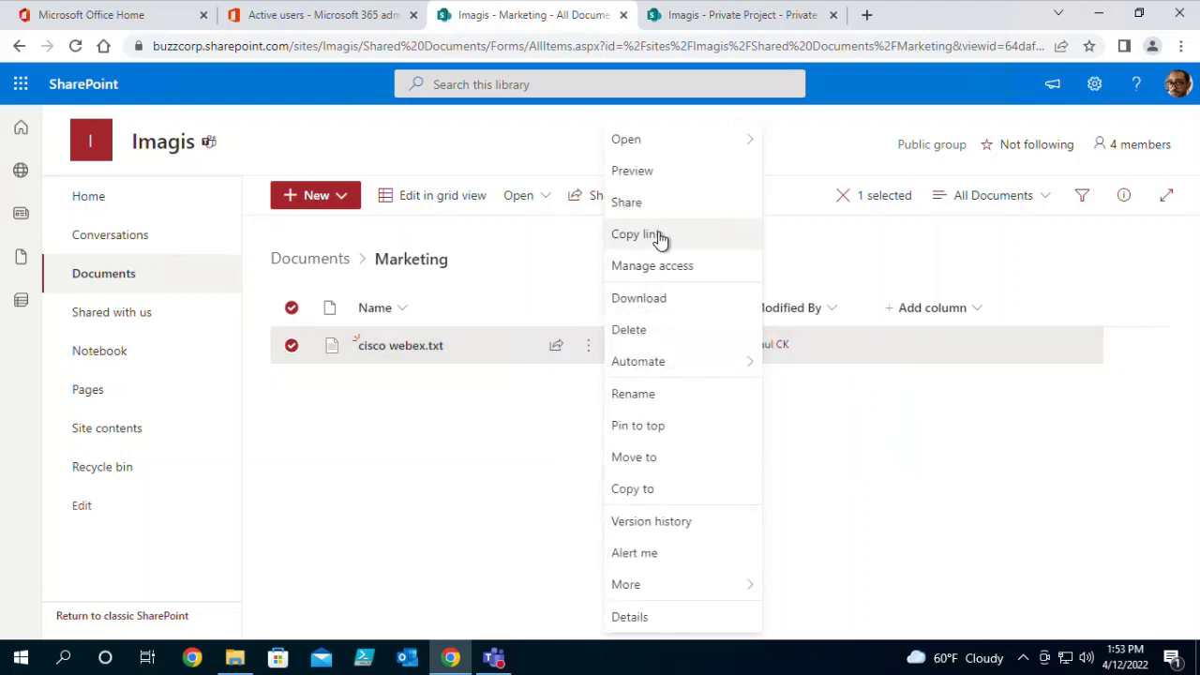
{"action": "left_click", "coordinate": [661, 235]}
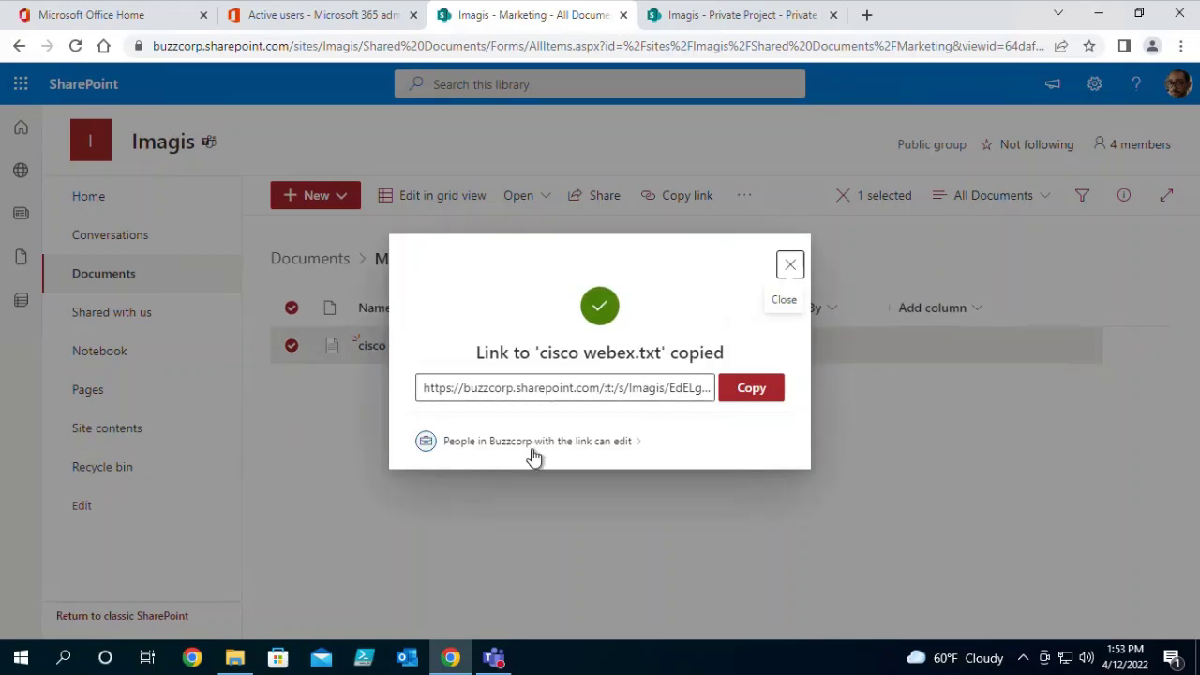
- Explore the link settings for cisco webex.txt, trying People with existing access and returning to People in Buzzcorp with the link
{"action": "left_click", "coordinate": [549, 440]}
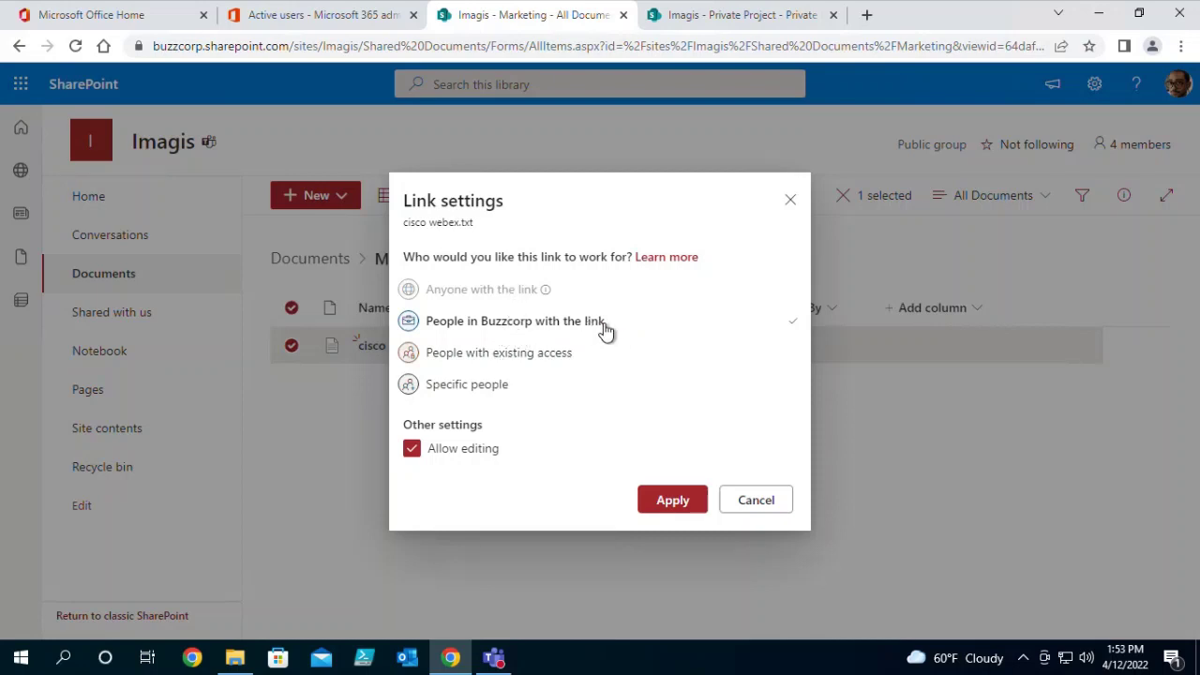
{"action": "left_click", "coordinate": [566, 364]}
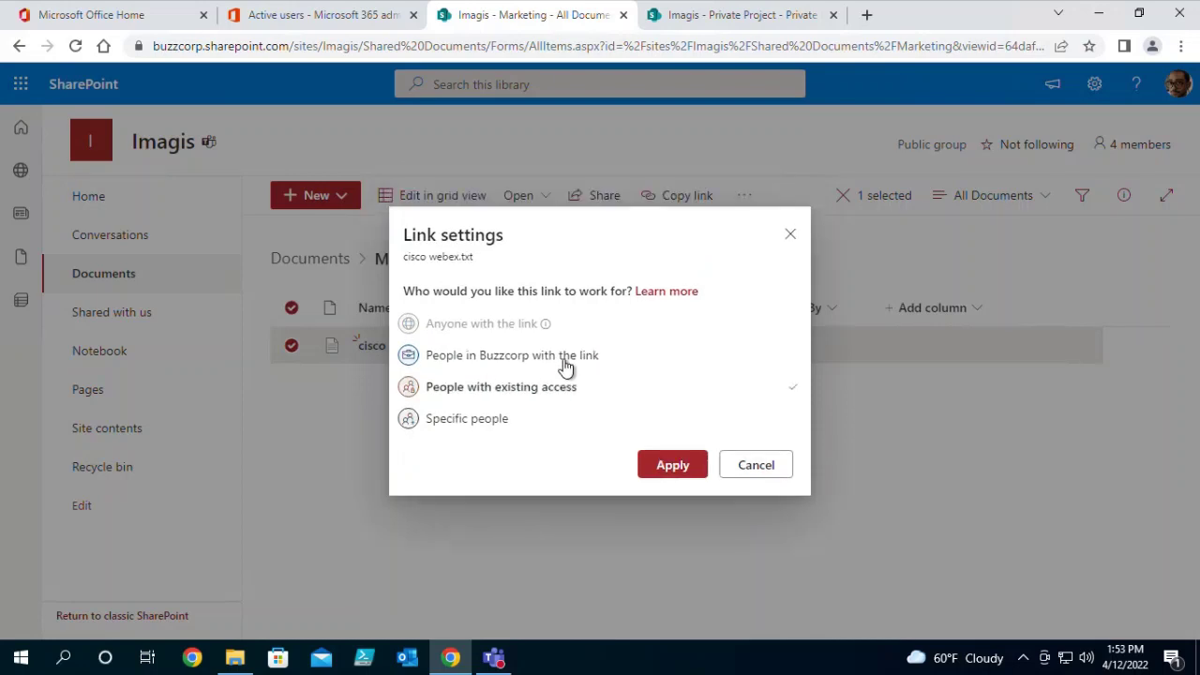
{"action": "left_click", "coordinate": [546, 362]}
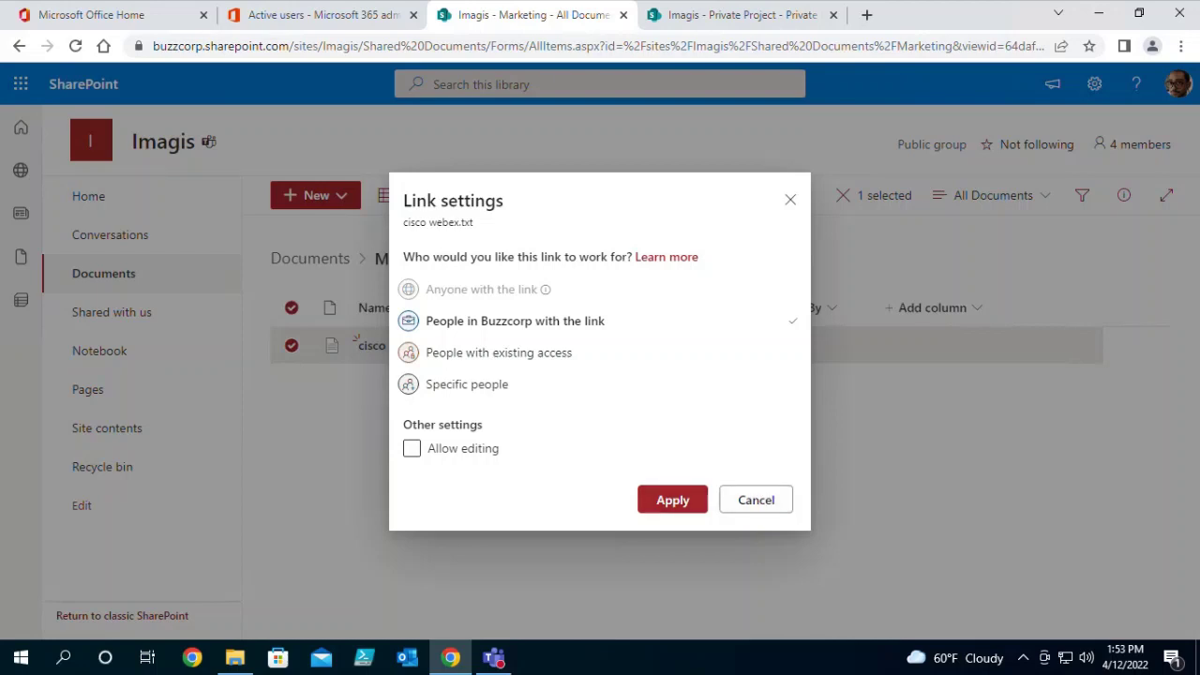
- Switch to Teams, view the General and Private Project channels, and look over the apps that can be added as Private Project tabs
{"action": "key", "text": "alt+Tab"}
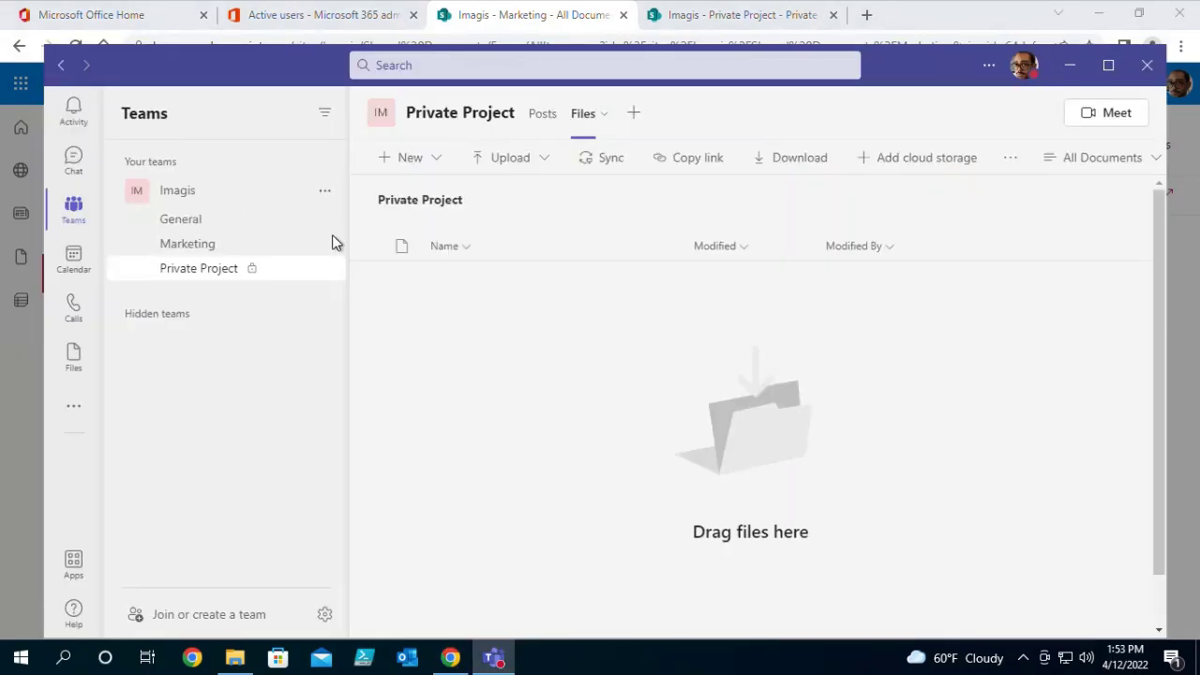
{"action": "left_click", "coordinate": [187, 223]}
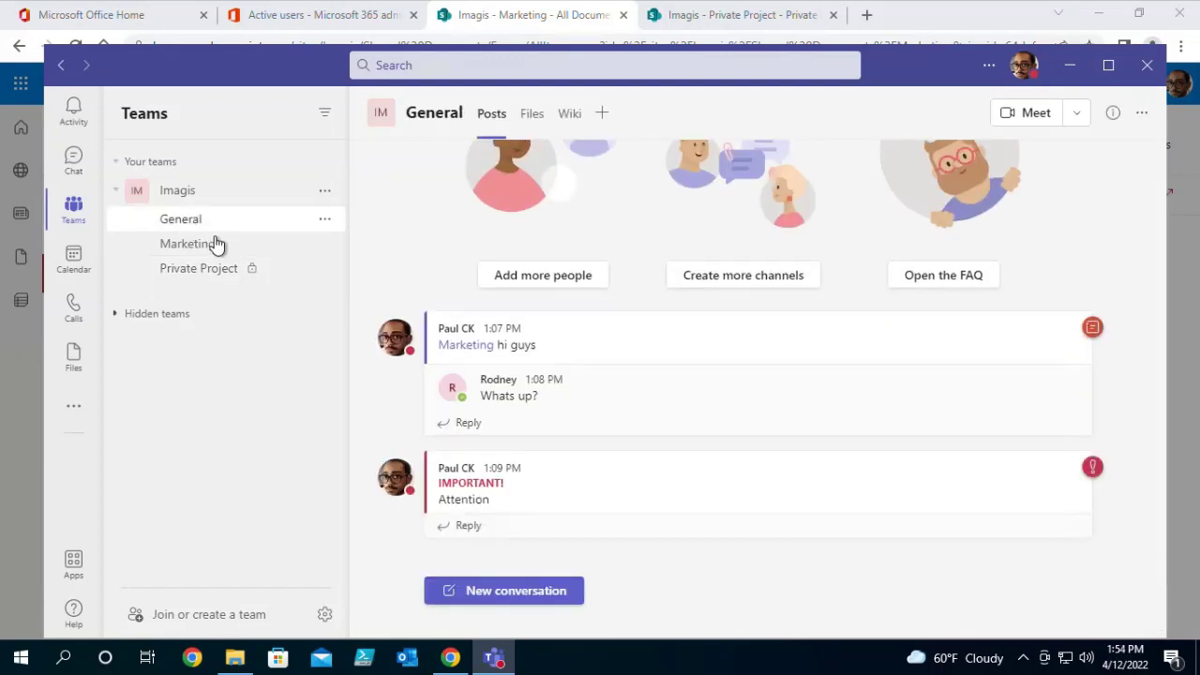
{"action": "left_click", "coordinate": [224, 272]}
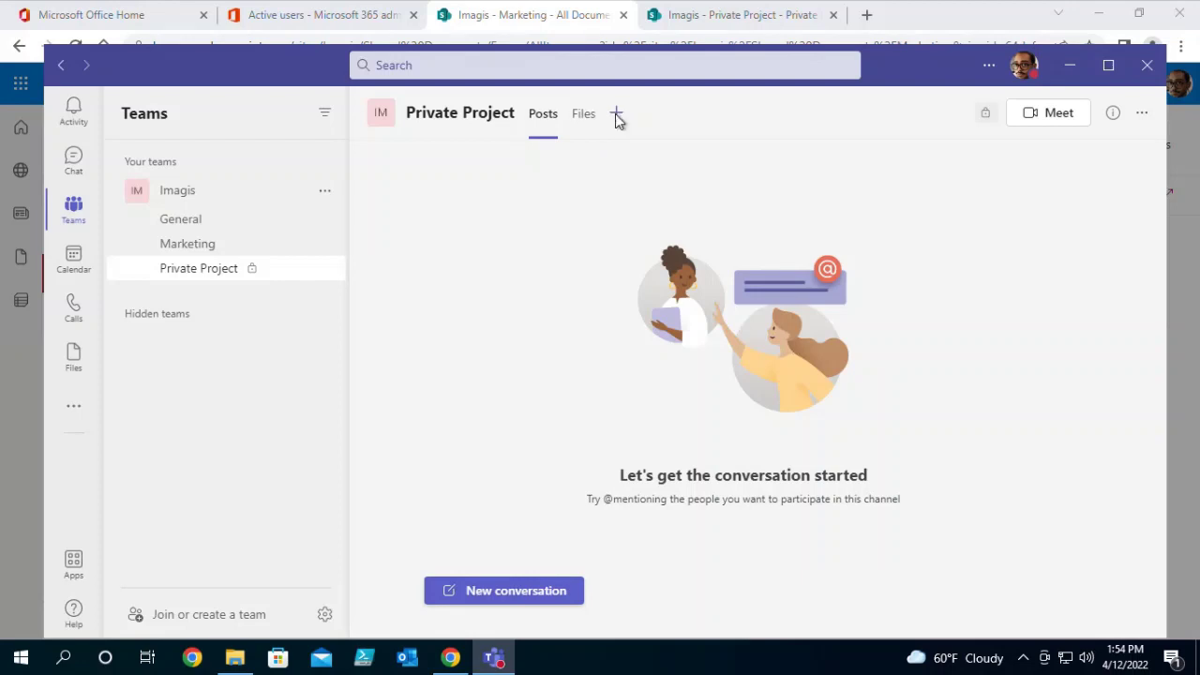
{"action": "left_click", "coordinate": [616, 114]}
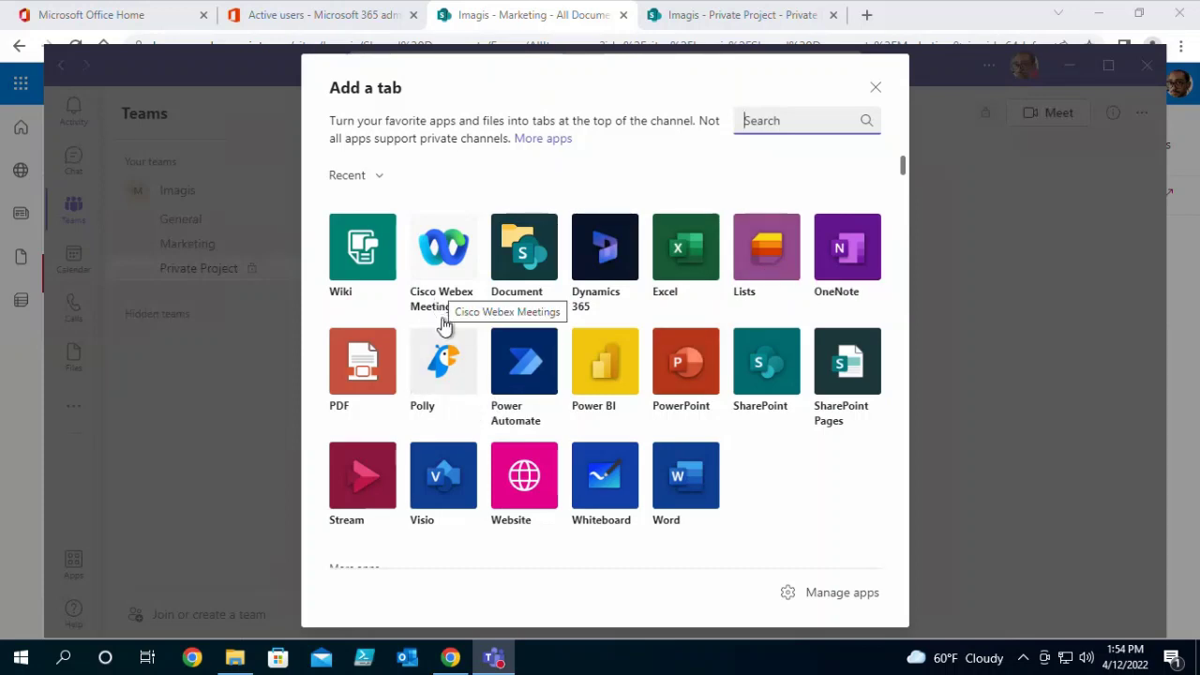
{"action": "left_click", "coordinate": [887, 100]}
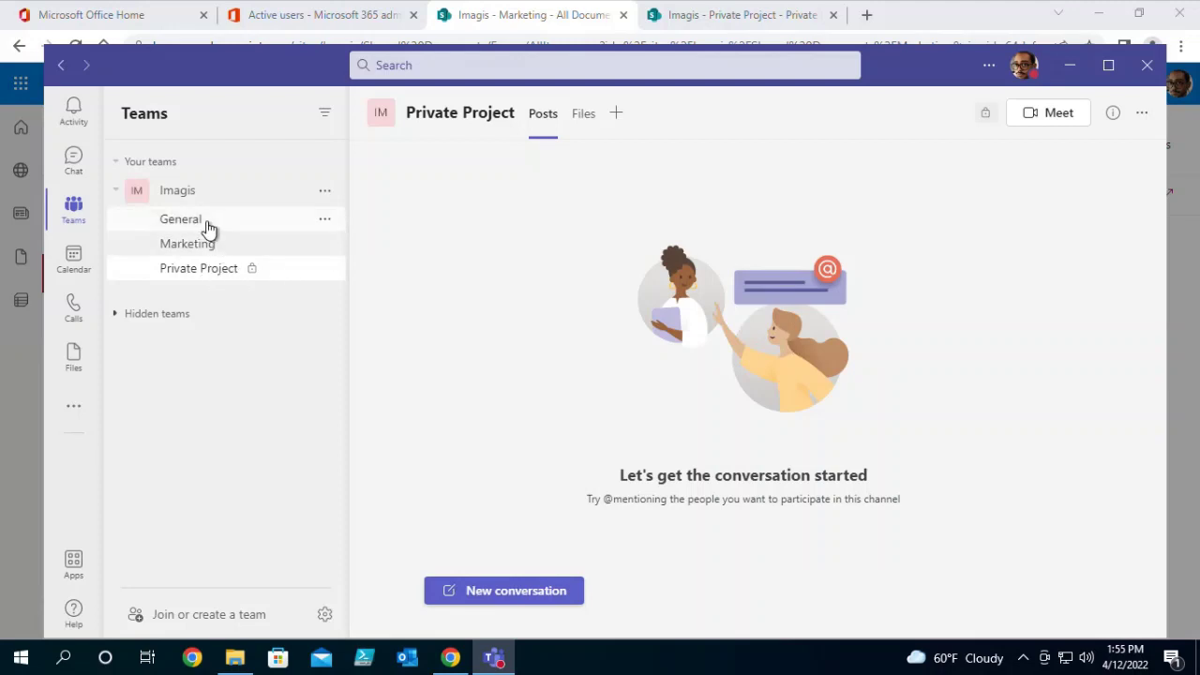
- Bring up the tab choices for the Private Project channel, return to SharePoint, and cancel the link settings for cisco webex.txt
{"action": "left_click", "coordinate": [616, 113]}
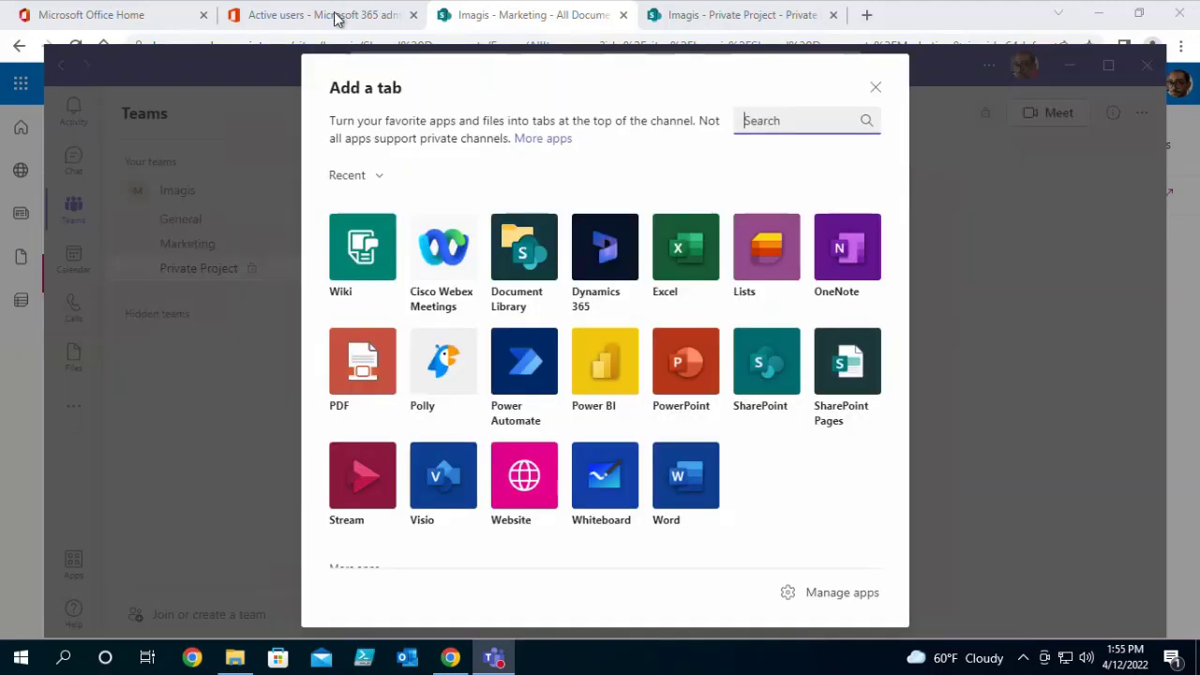
{"action": "left_click", "coordinate": [575, 17]}
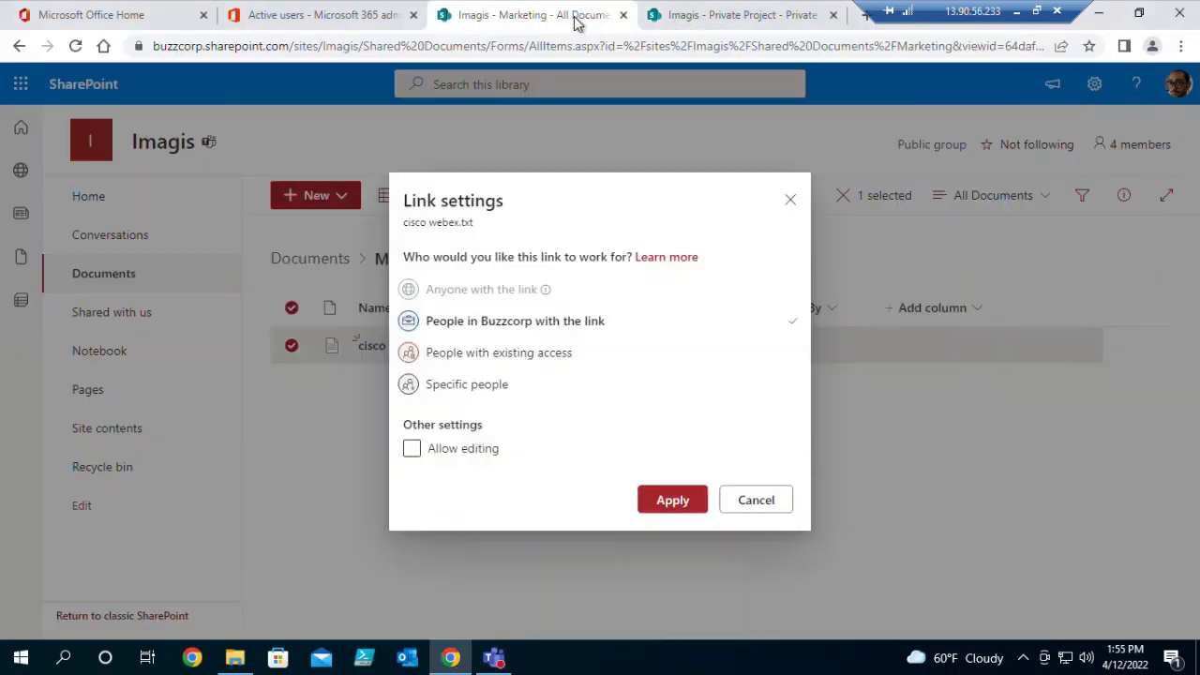
{"action": "left_click", "coordinate": [756, 499]}
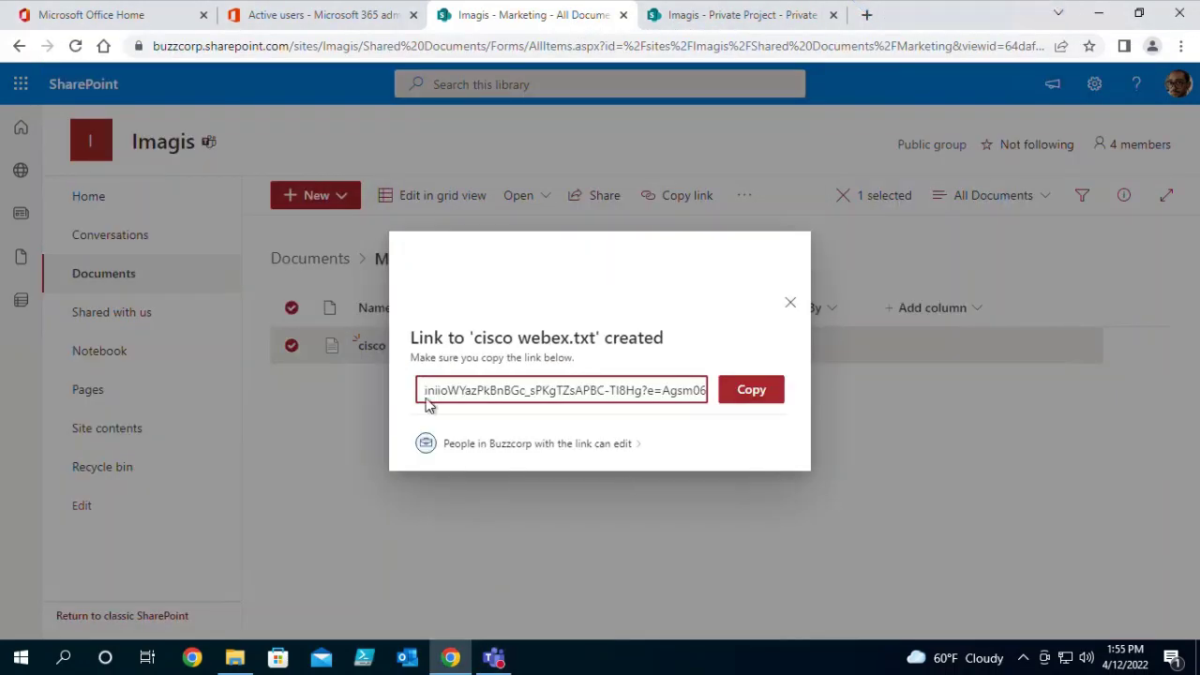
{"action": "left_click", "coordinate": [791, 302]}
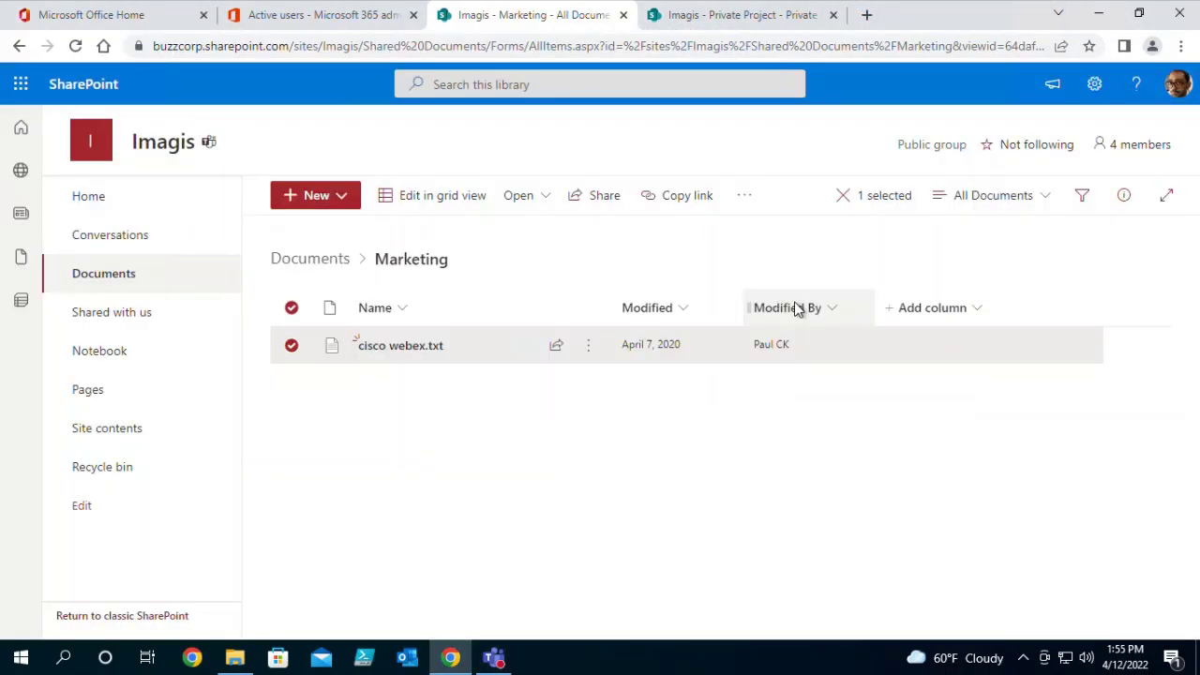
- Reopen the Marketing folder from the Imagis Documents library and select its full web address
{"action": "left_click", "coordinate": [327, 270]}
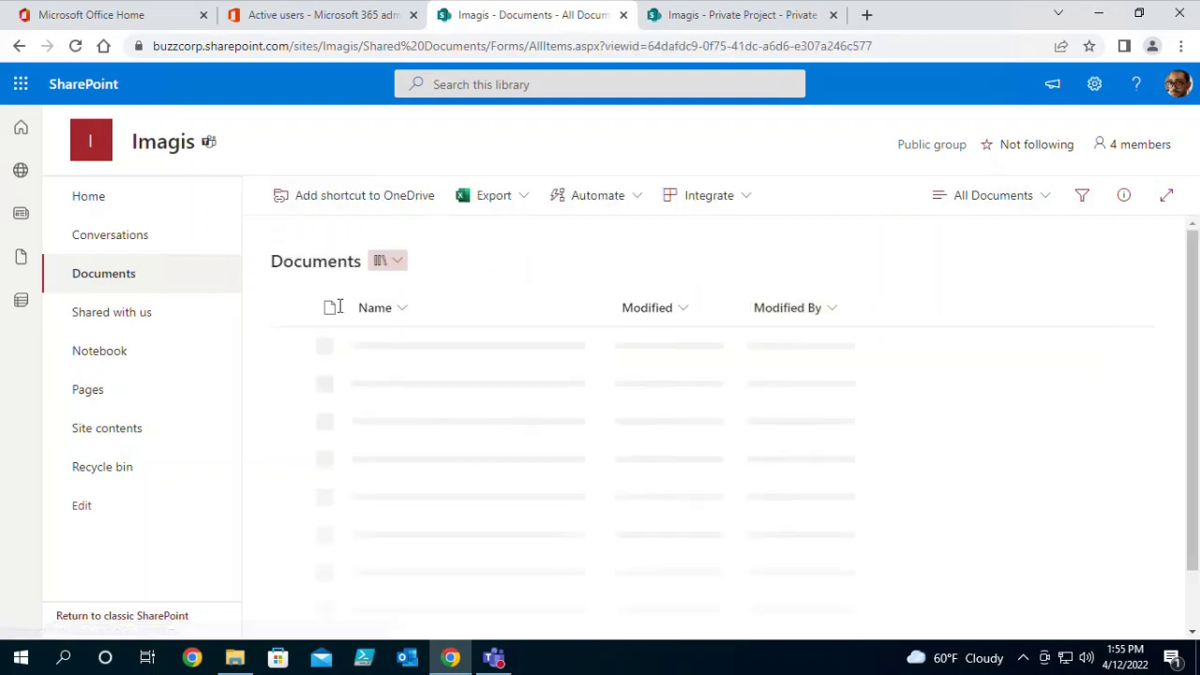
{"action": "left_click", "coordinate": [391, 392]}
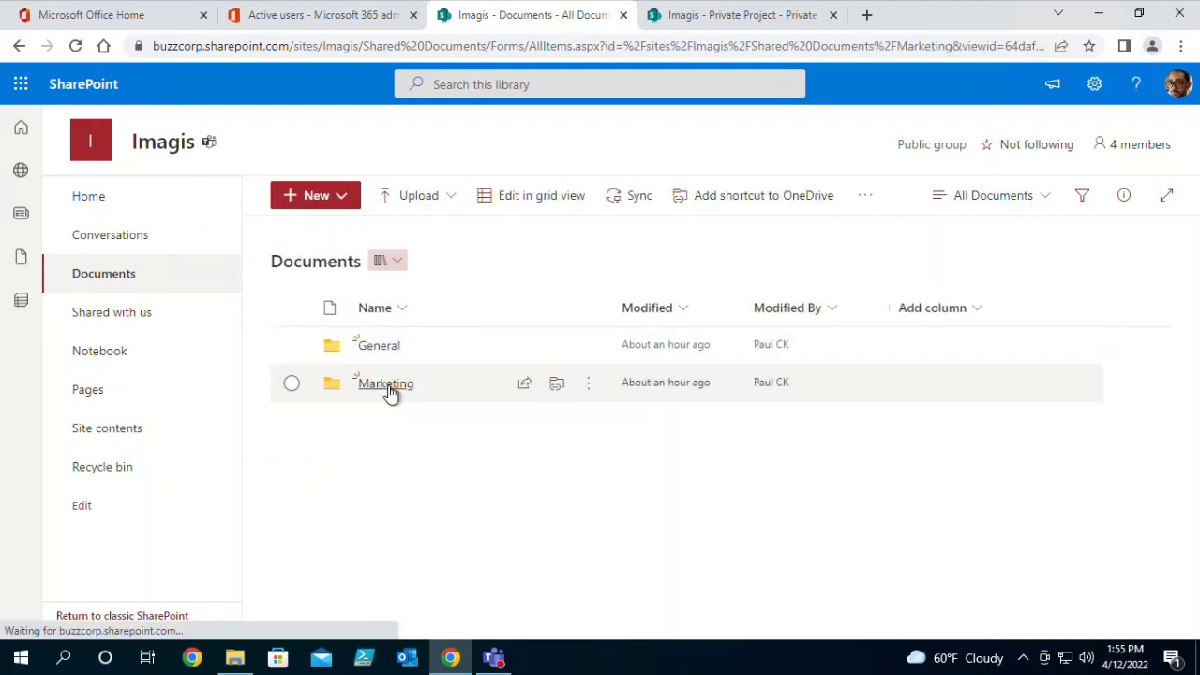
{"action": "left_click", "coordinate": [552, 47]}
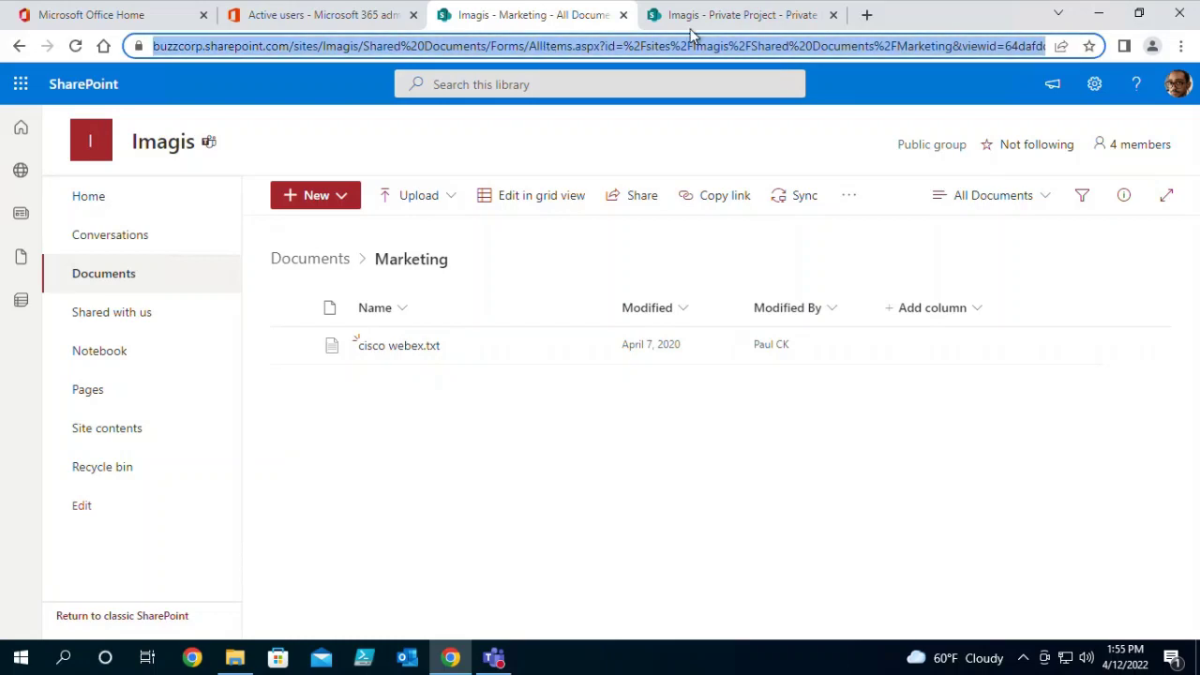
- Switch to Teams and set up a Document Library tab for Private Project using the copied Marketing folder address as its SharePoint link
{"action": "left_click", "coordinate": [493, 658]}
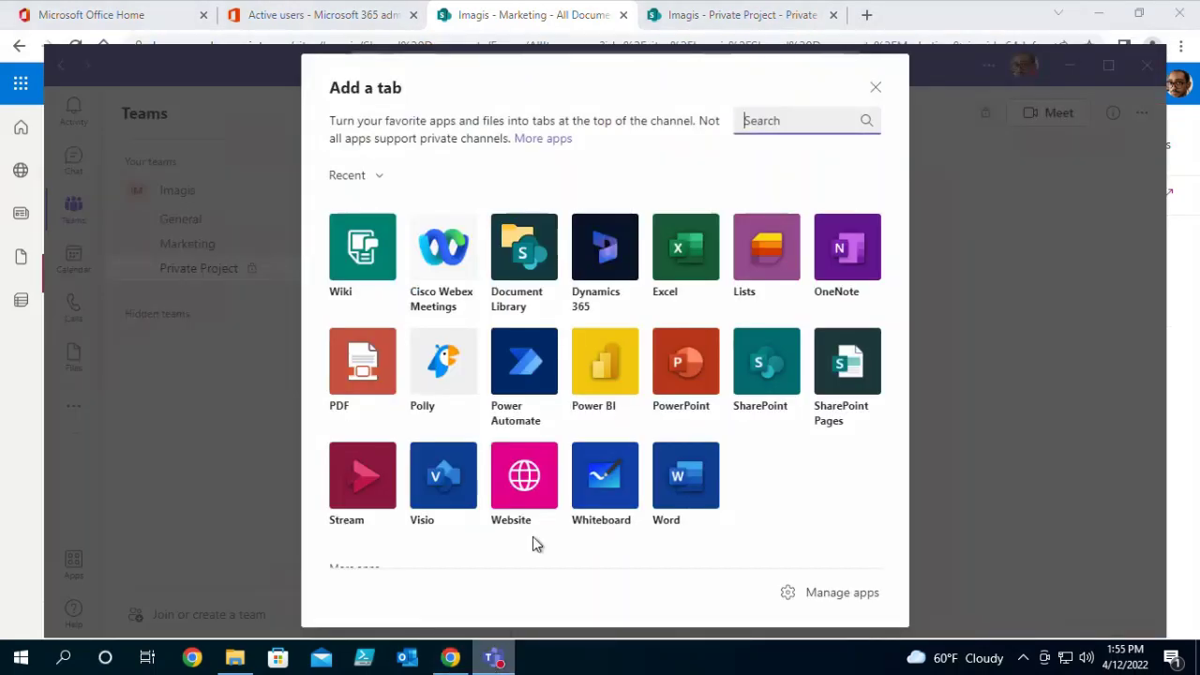
{"action": "left_click", "coordinate": [539, 274]}
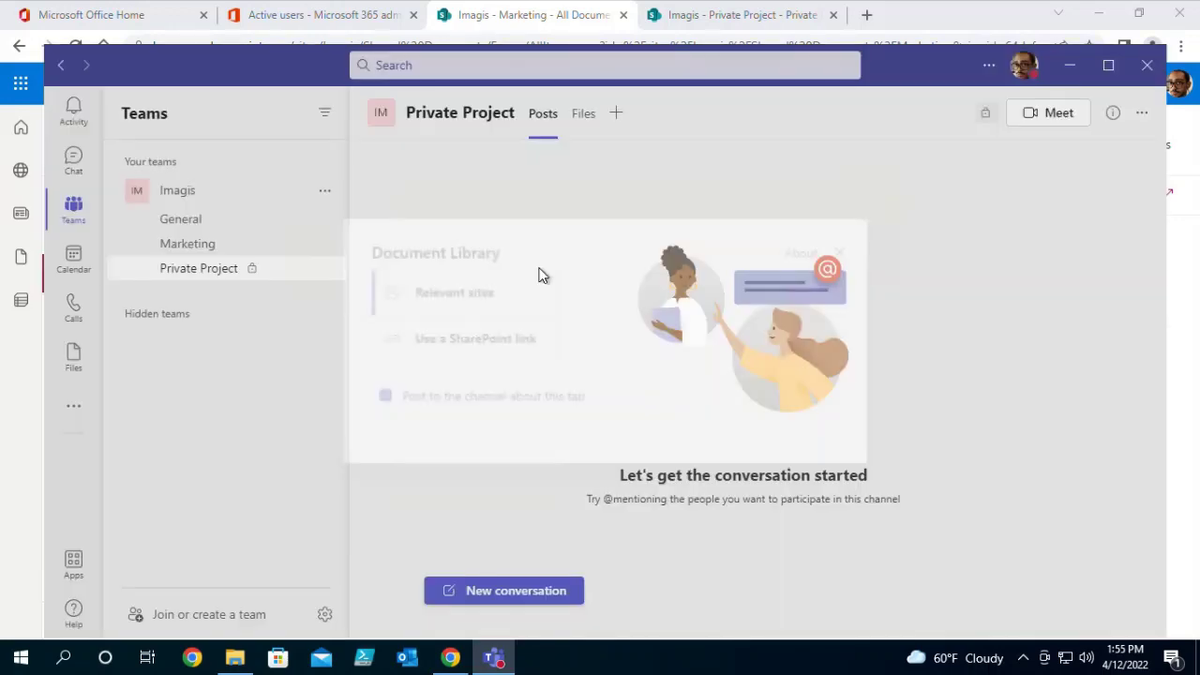
{"action": "left_click", "coordinate": [473, 253]}
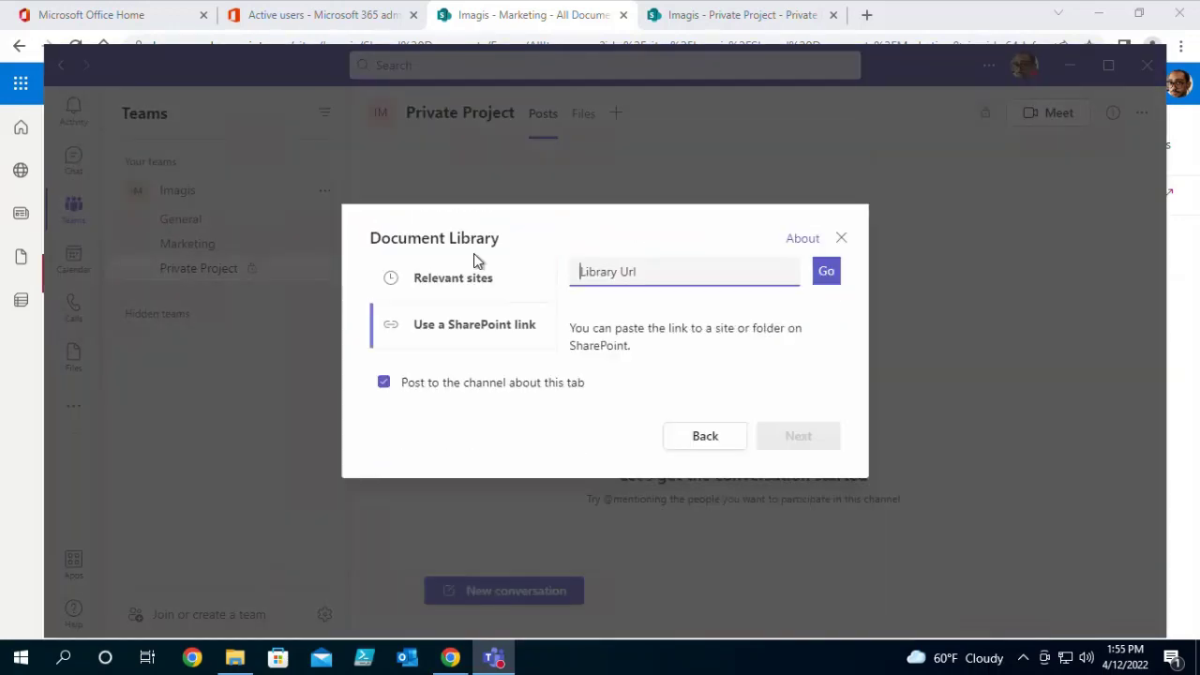
{"action": "key", "text": "ctrl+v"}
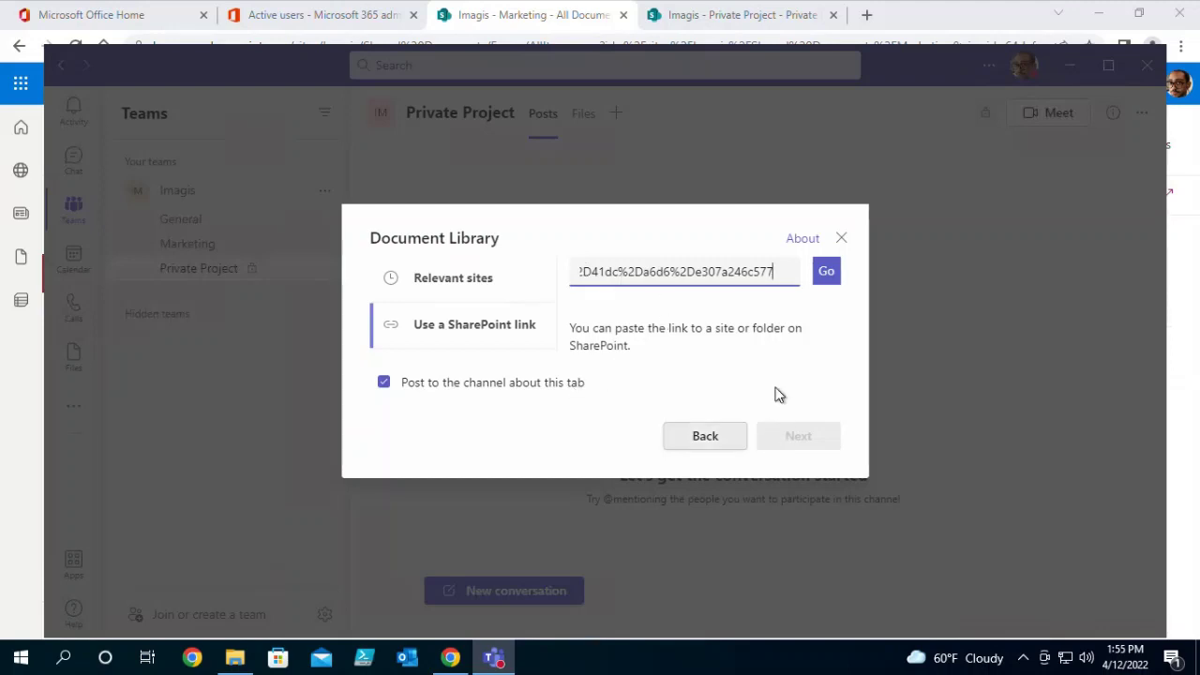
{"action": "left_click", "coordinate": [827, 278]}
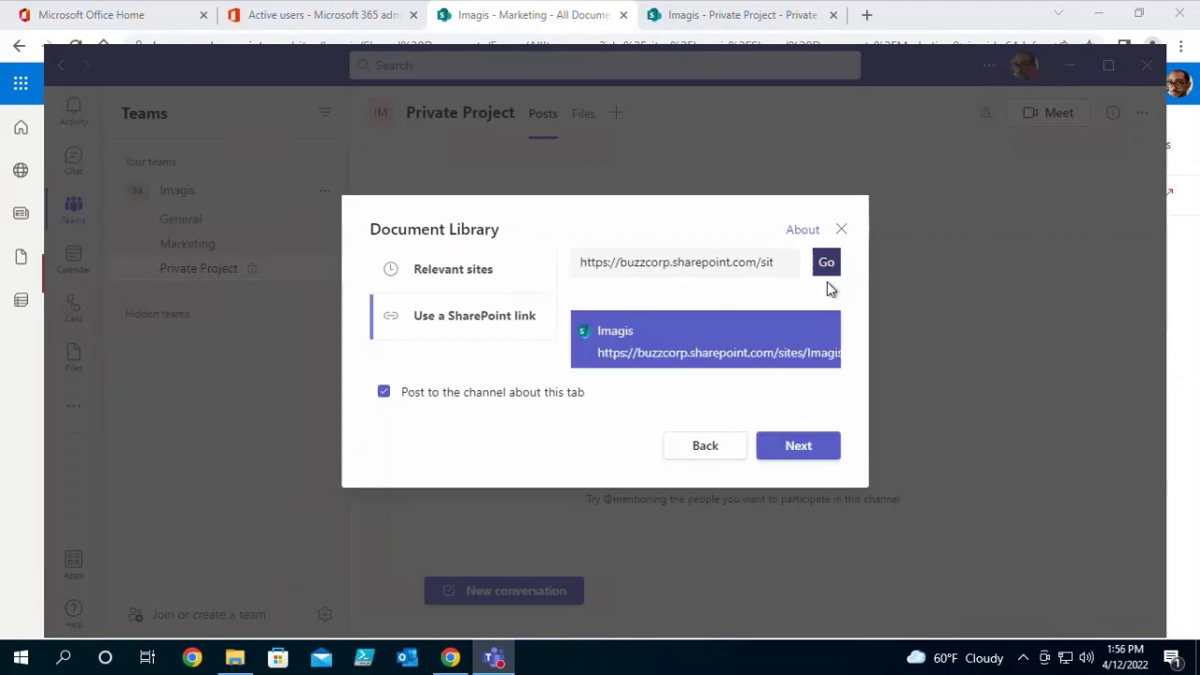
{"action": "left_click", "coordinate": [835, 448]}
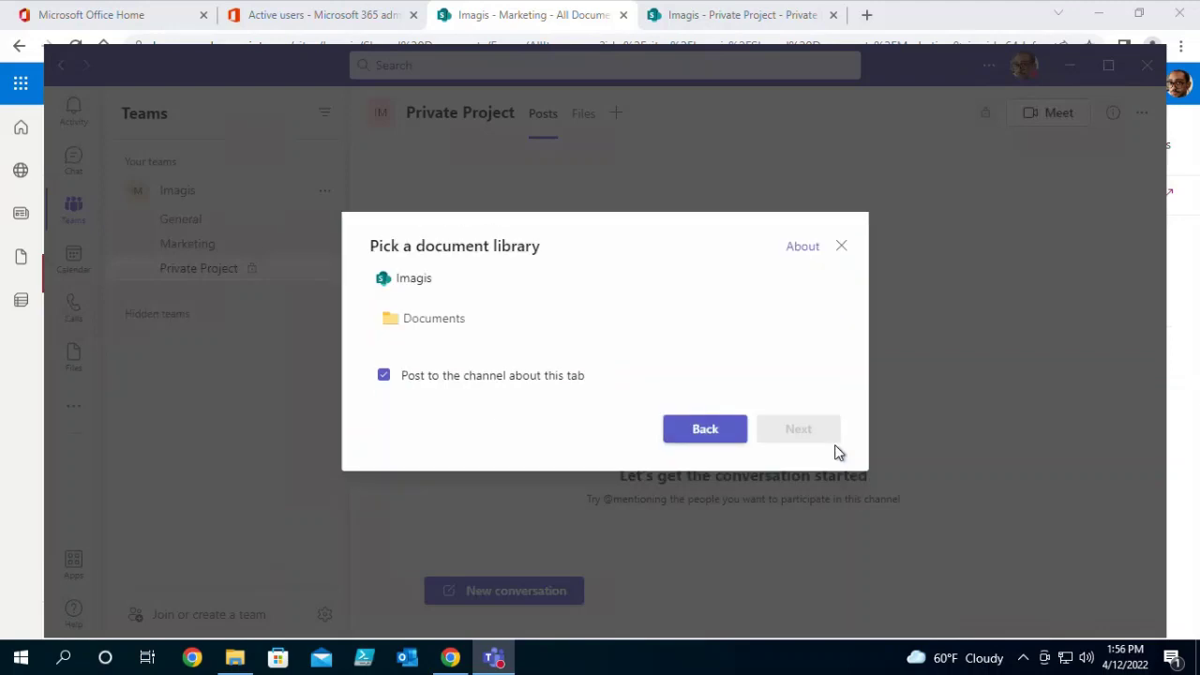
- Choose the Imagis site's Documents library and save the tab as Document Library, with a post to the channel about it
{"action": "left_click", "coordinate": [537, 333]}
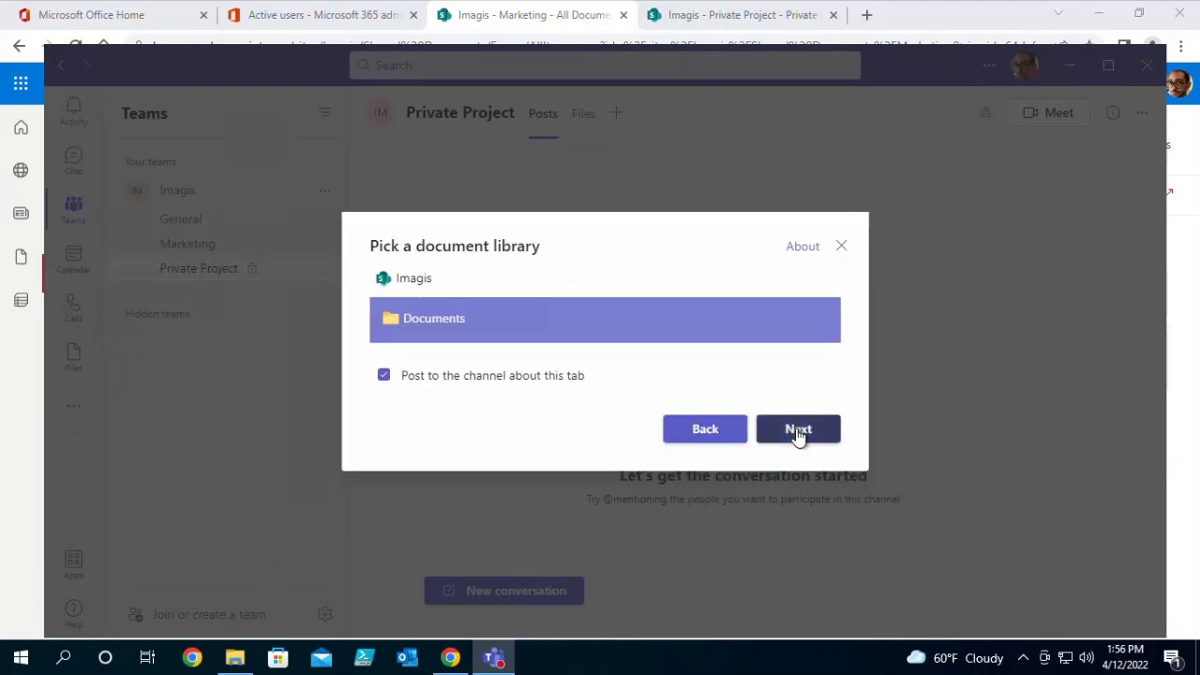
{"action": "left_click", "coordinate": [797, 434]}
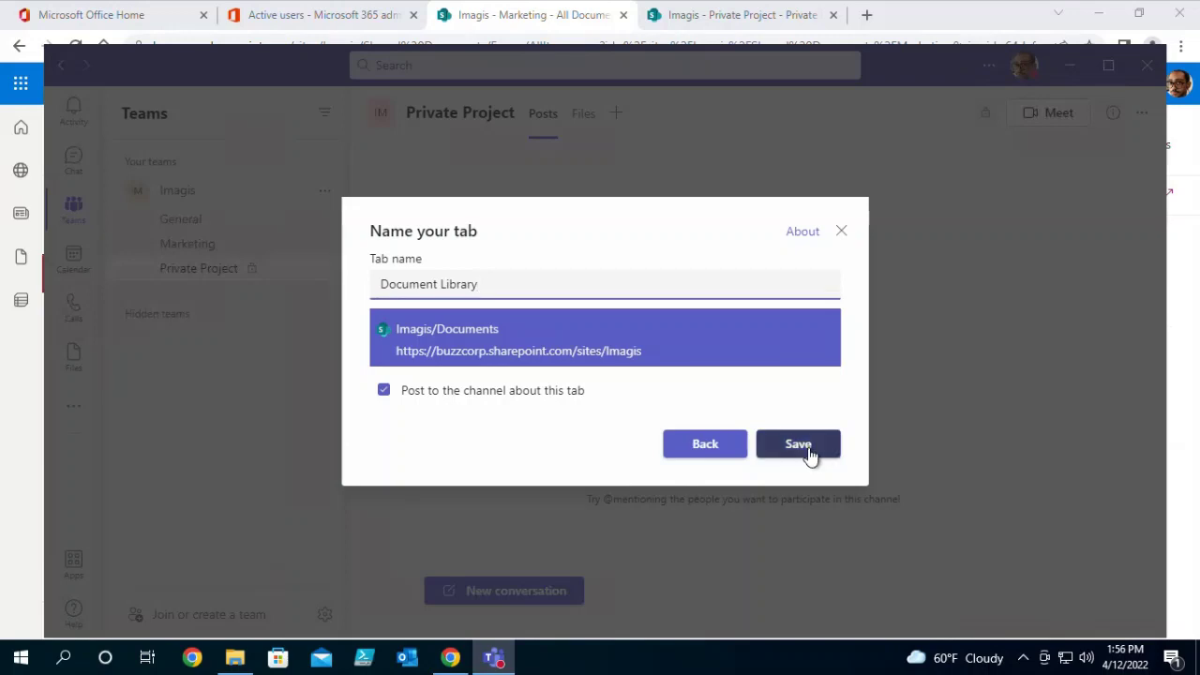
{"action": "left_click", "coordinate": [808, 448]}
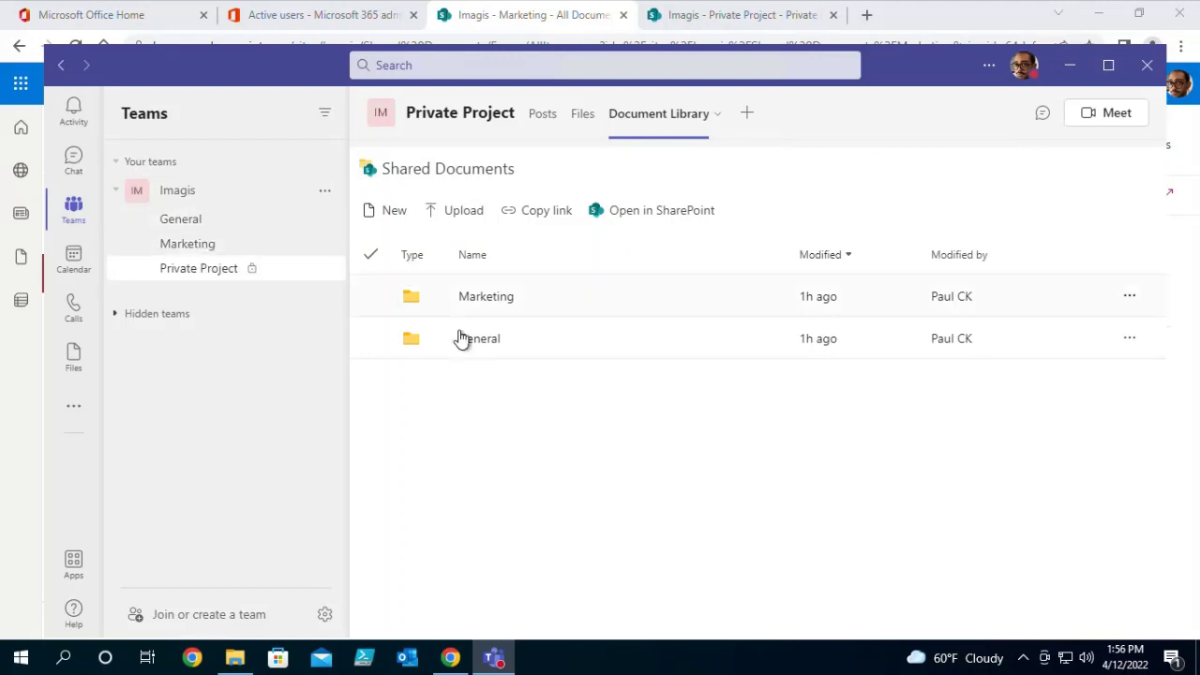
- Review the Private Project channel's posts, the General folder inside the Document Library tab, and the channel's own files
{"action": "left_click", "coordinate": [585, 122]}
{"action": "left_click", "coordinate": [543, 120]}
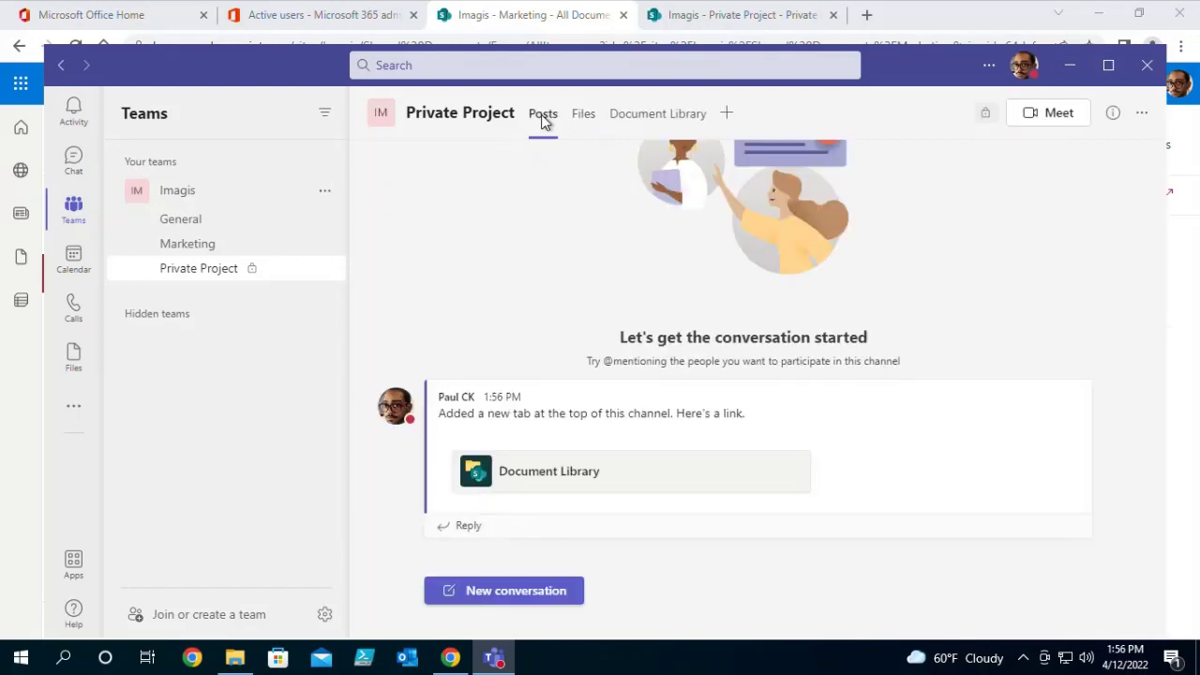
{"action": "left_click", "coordinate": [663, 131]}
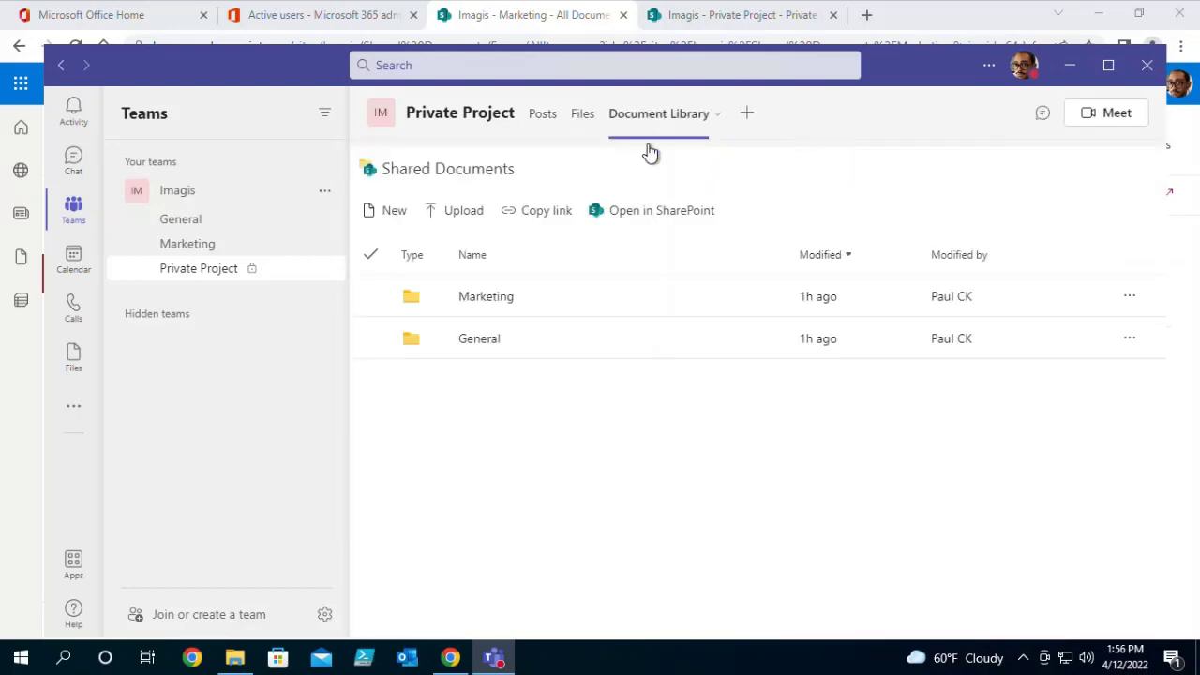
{"action": "left_click", "coordinate": [480, 339]}
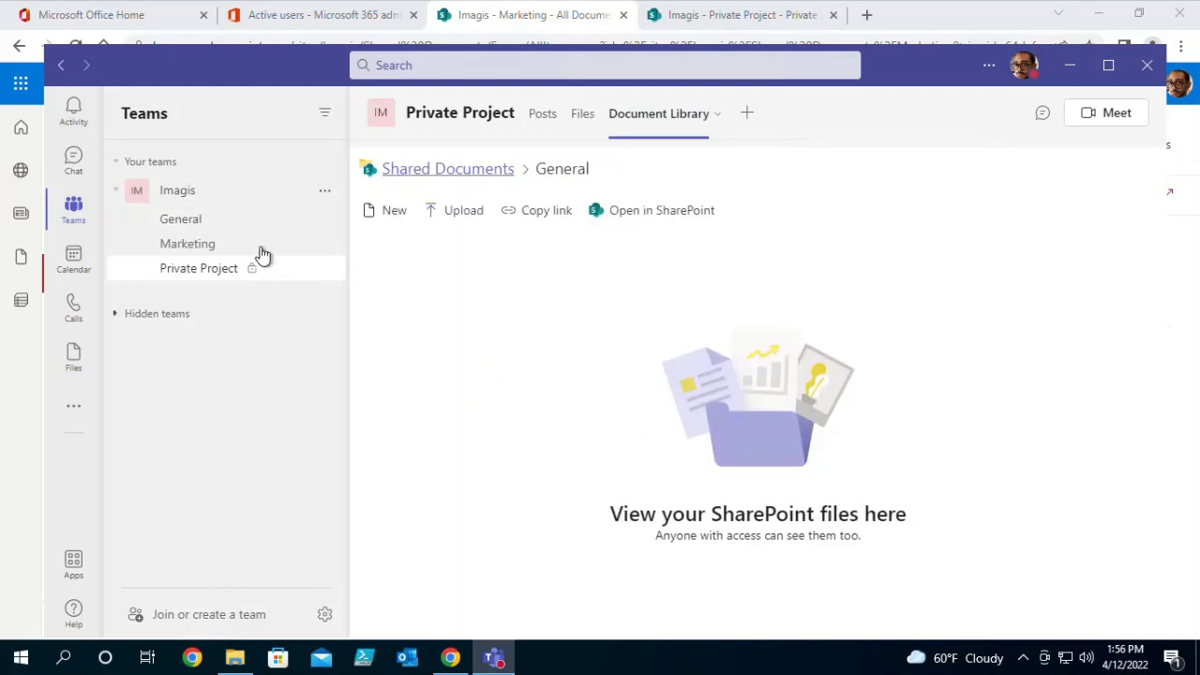
{"action": "left_click", "coordinate": [582, 119]}
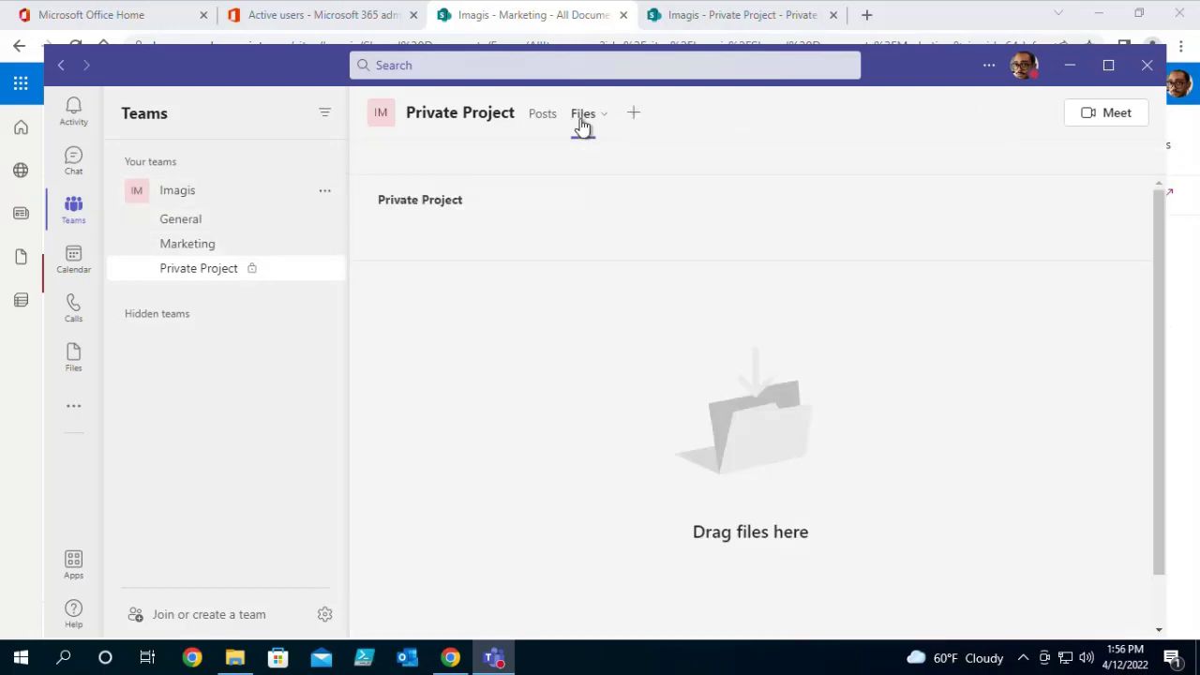